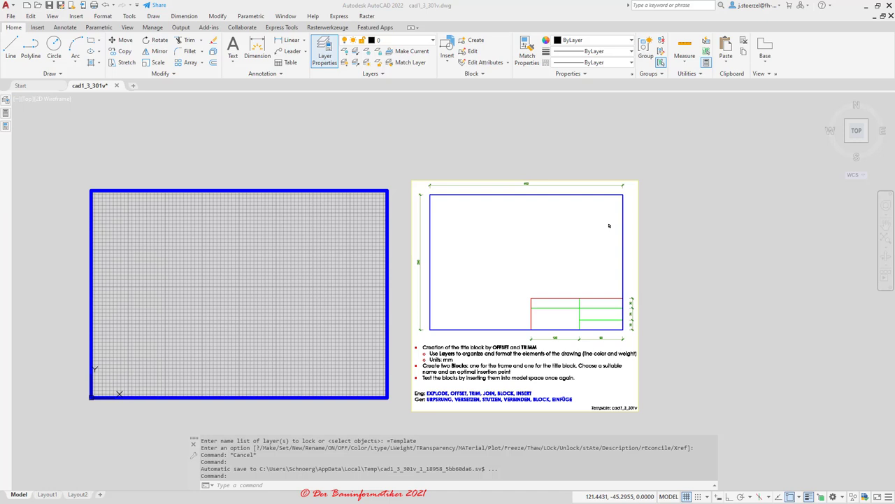
- Make Title Block Frame the current layer and select the blue A4 frame rectangle
mouse_move(294, 300)
middle_down()
mouse_move(379, 305)
mouse_move(353, 308)
middle_up()
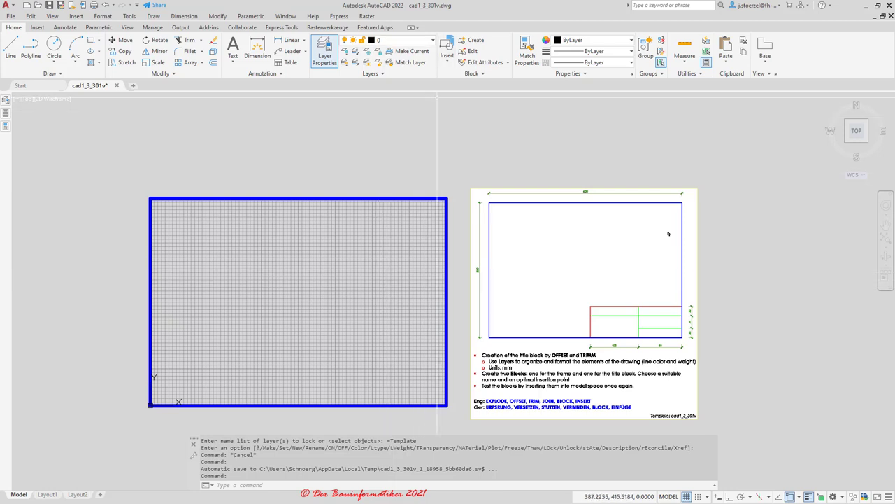
click(424, 40)
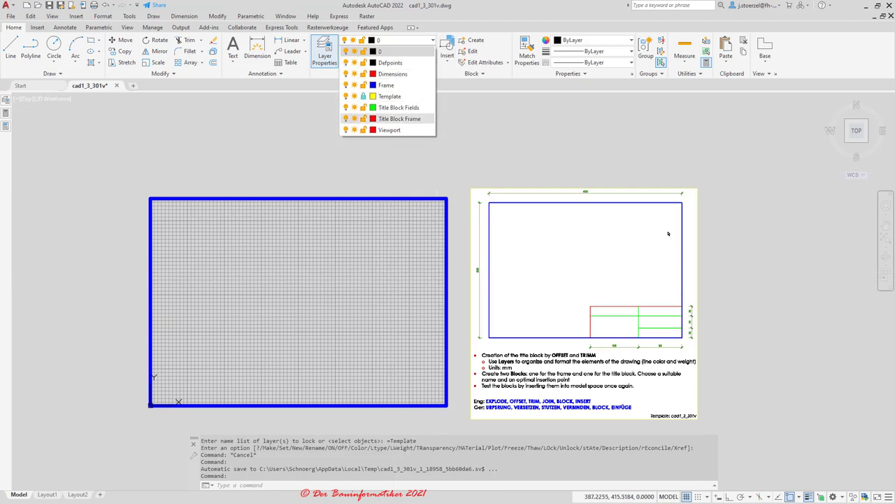
click(400, 118)
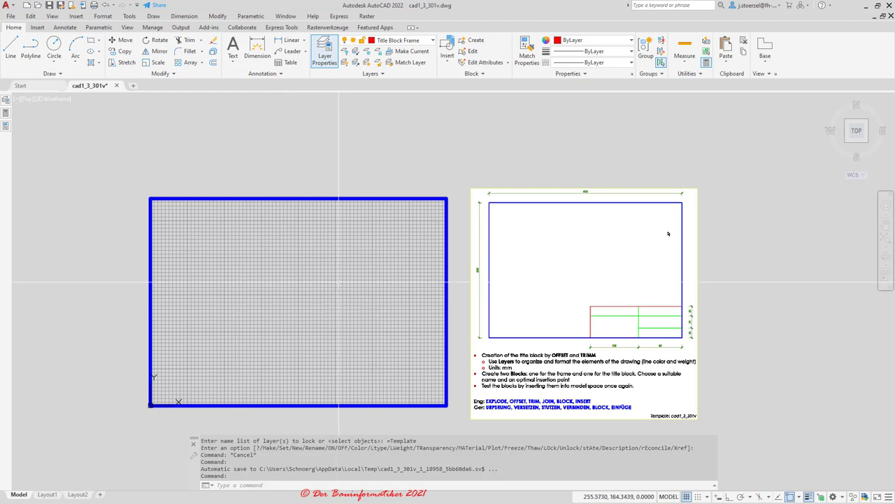
click(319, 198)
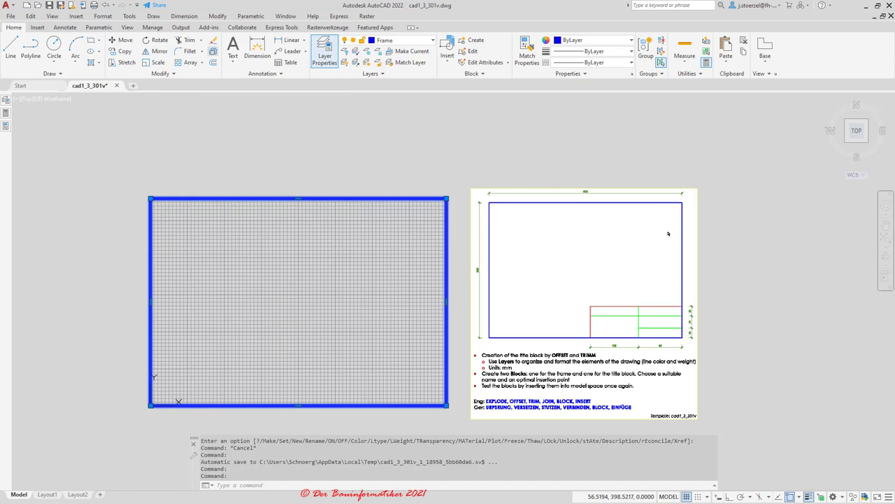
- Explode the blue frame polyline and confirm the top edge is now a separate line
click(213, 51)
click(299, 199)
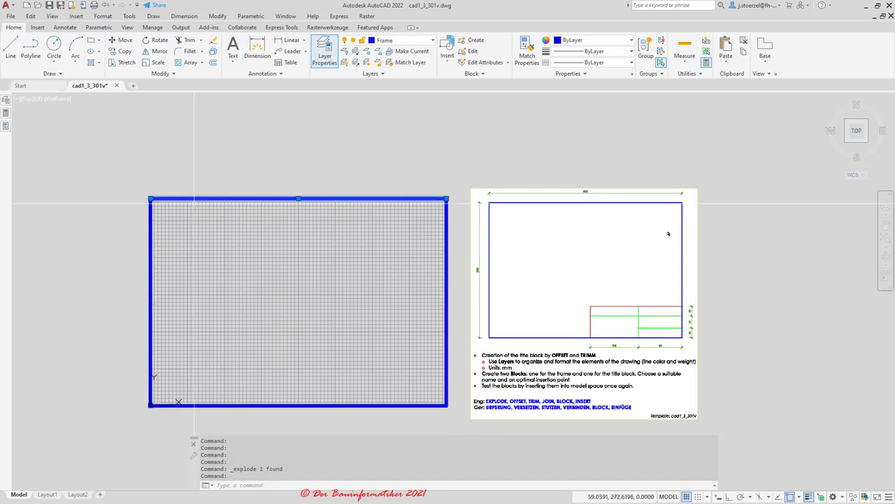
key(Escape)
key(Escape)
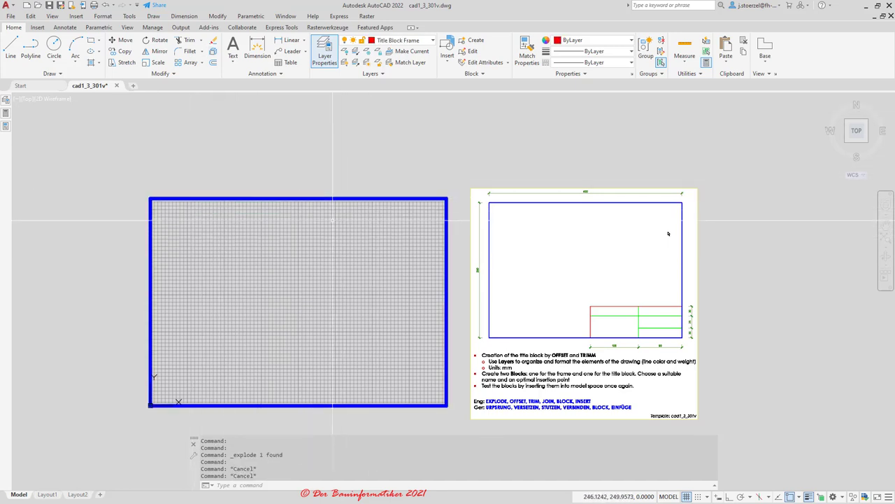
scroll(442, 433, up, 2)
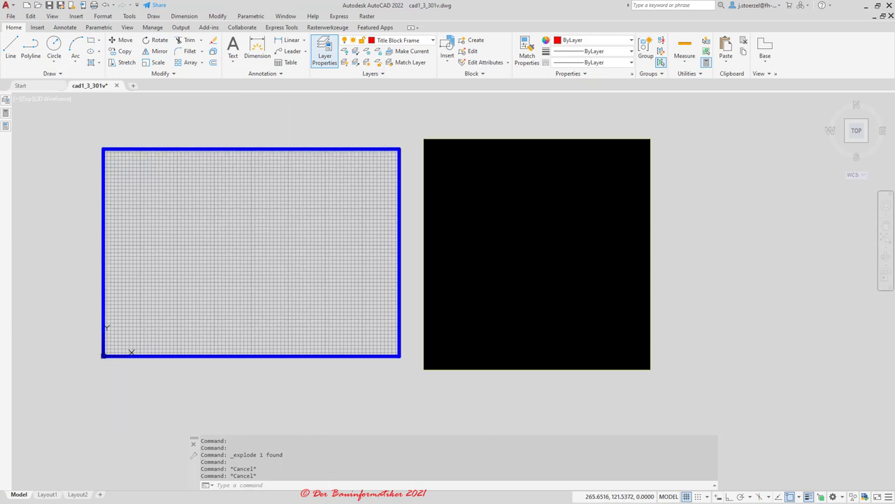
scroll(320, 329, up, 1)
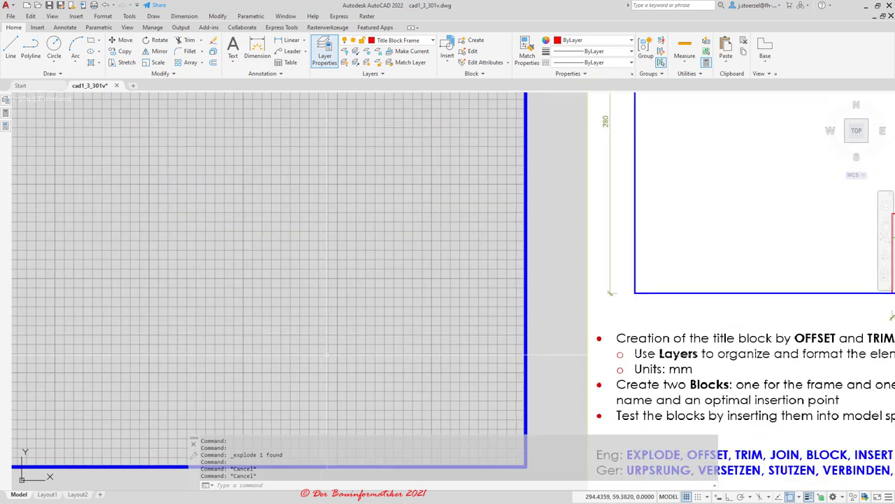
scroll(327, 355, down, 1)
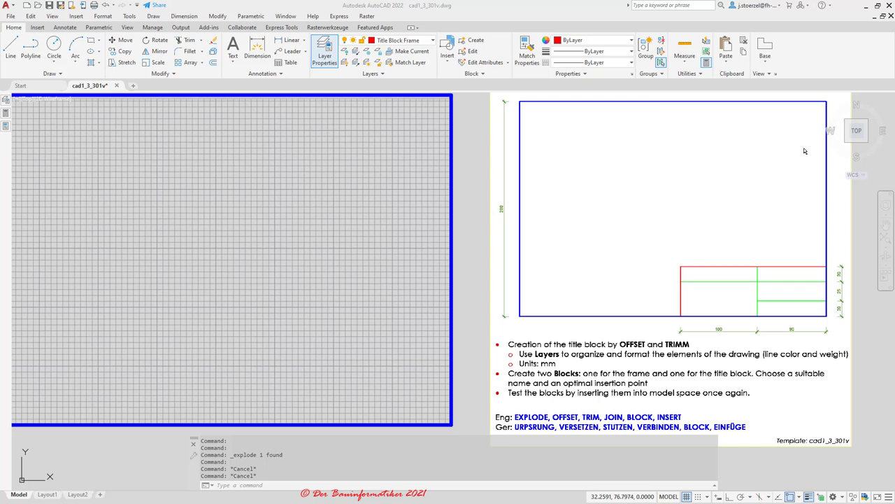
mouse_move(729, 345)
mouse_down()
mouse_move(739, 335)
mouse_move(740, 350)
mouse_move(755, 343)
mouse_move(754, 354)
mouse_move(765, 341)
mouse_up()
mouse_move(859, 271)
mouse_down()
mouse_move(856, 303)
mouse_move(870, 288)
mouse_move(861, 297)
mouse_up()
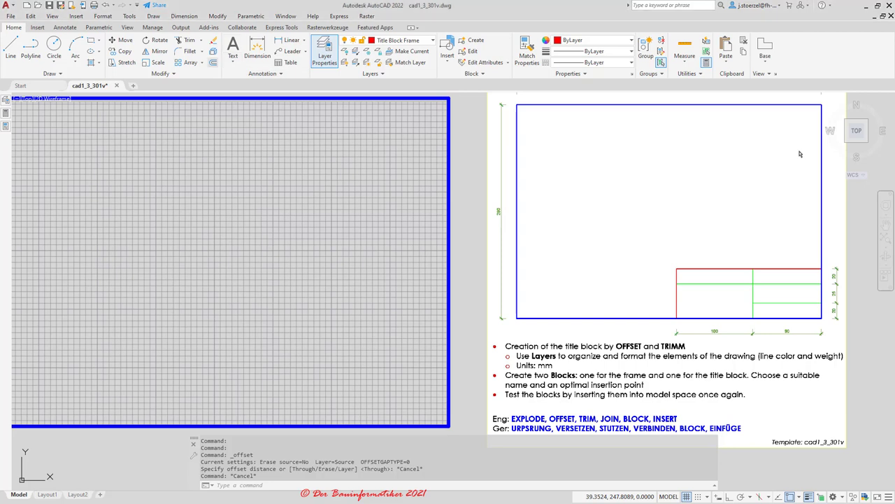
- Start Offset with its Layer option set to Current, so copies land on Title Block Frame
click(213, 62)
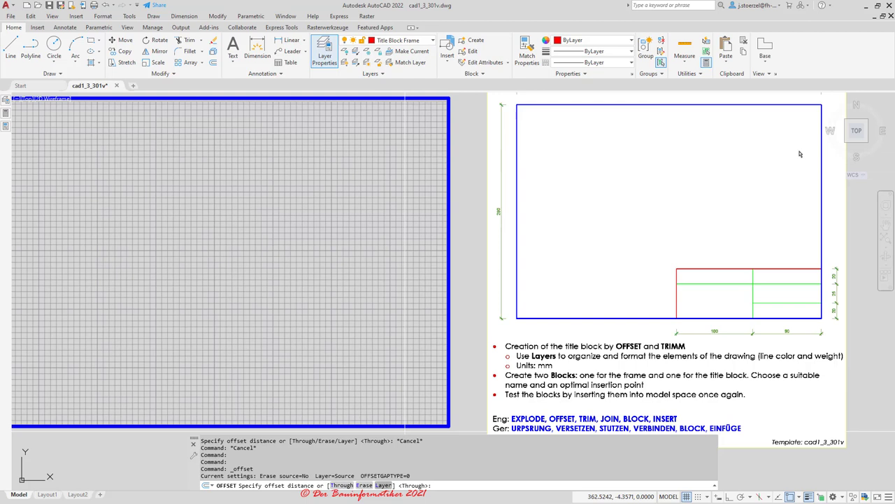
text(L)
key(Return)
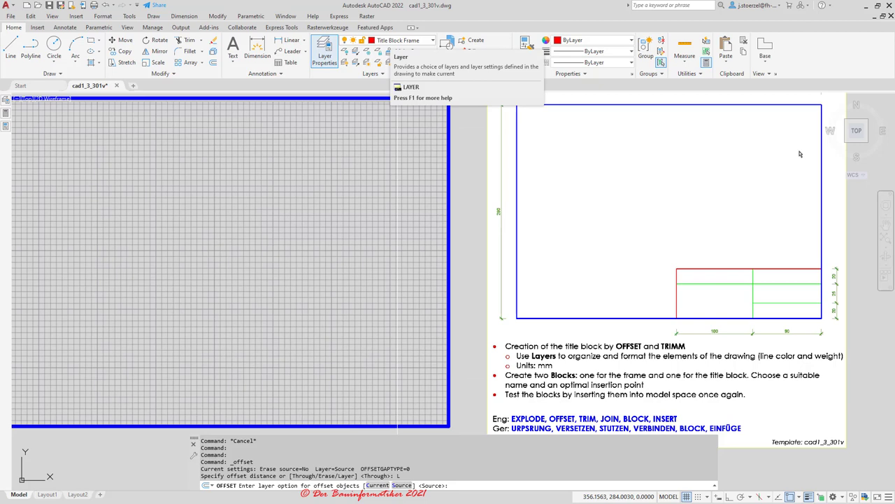
text(C)
key(Return)
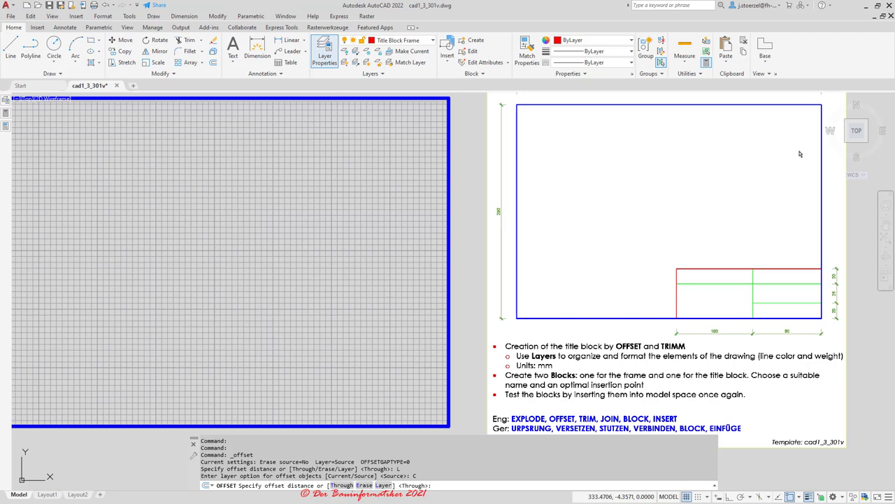
scroll(547, 310, down, 2)
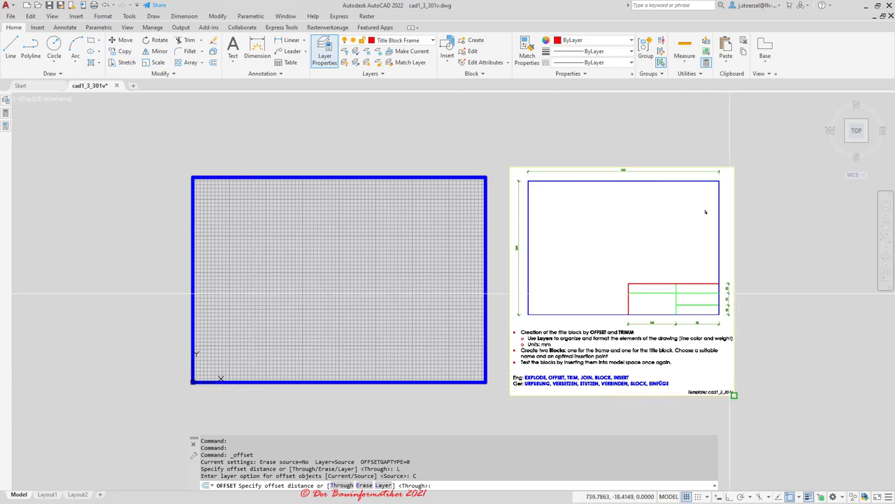
scroll(694, 333, up, 2)
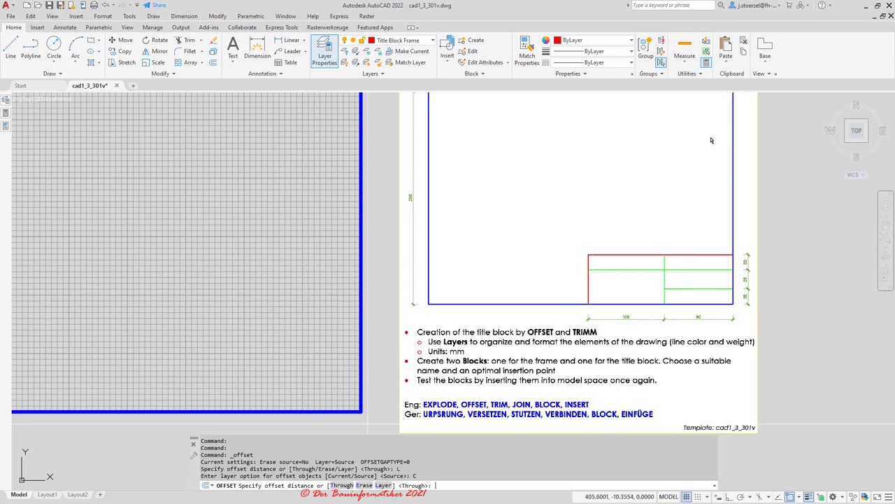
- Offset the frame's bottom edge 65 upward to form the red title block top line
key(Return)
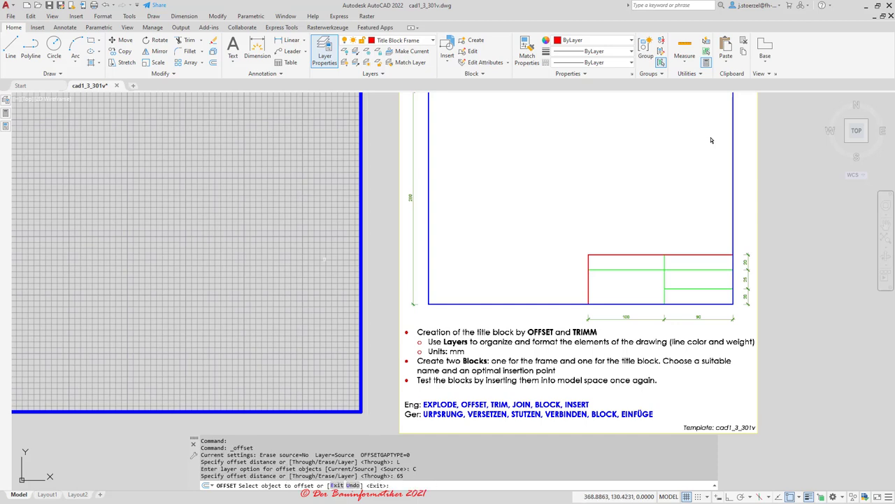
click(297, 412)
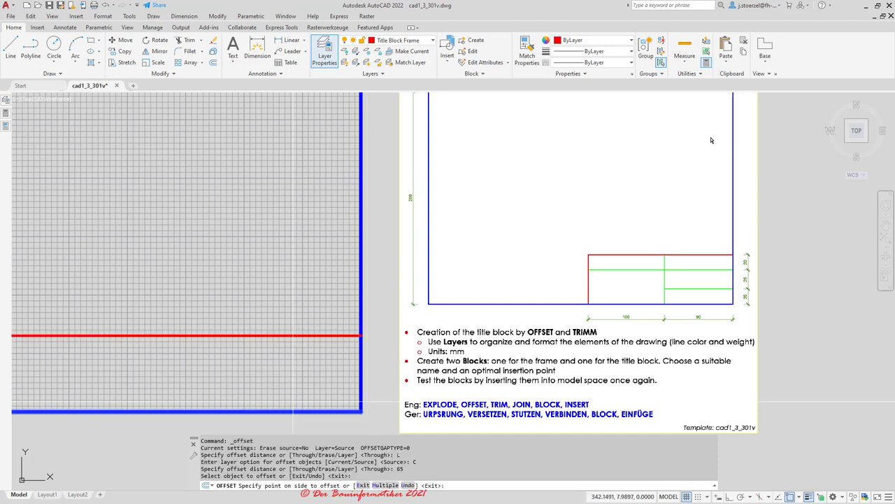
scroll(274, 353, down, 4)
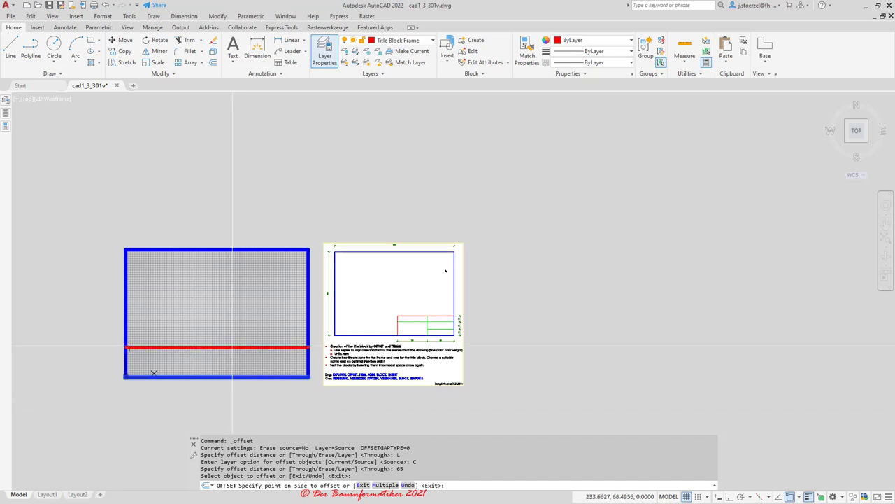
scroll(229, 343, up, 2)
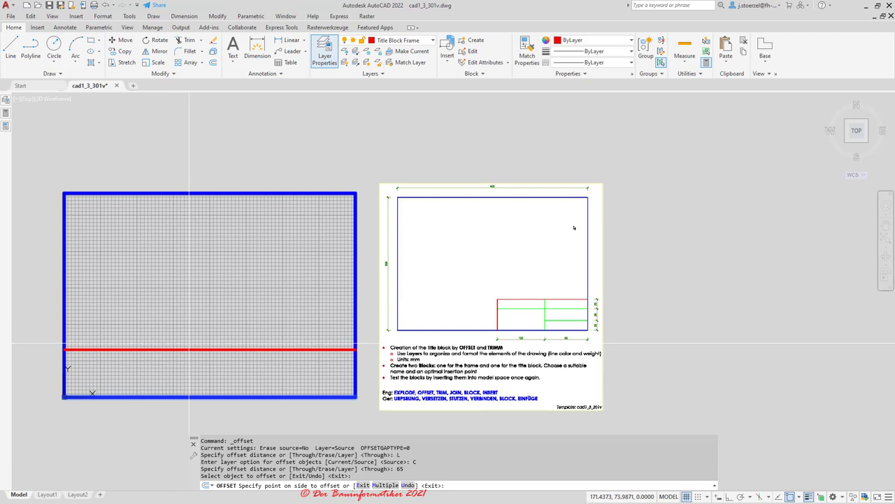
click(189, 345)
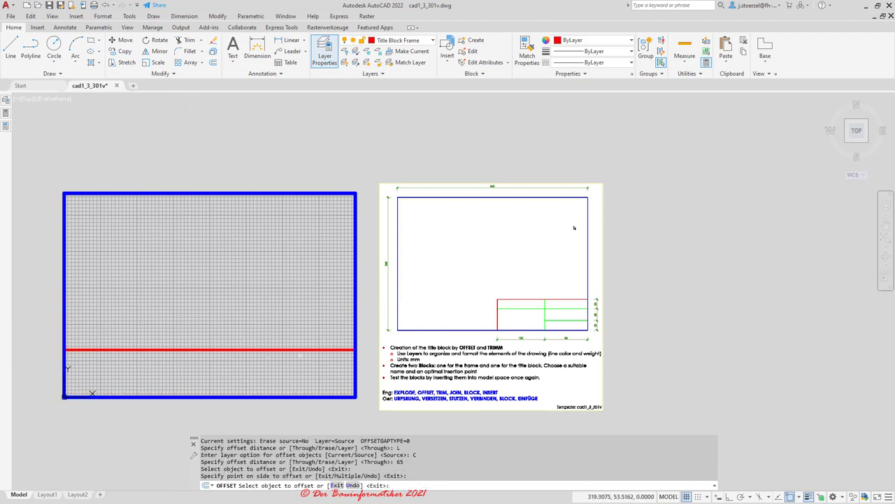
scroll(257, 360, down, 2)
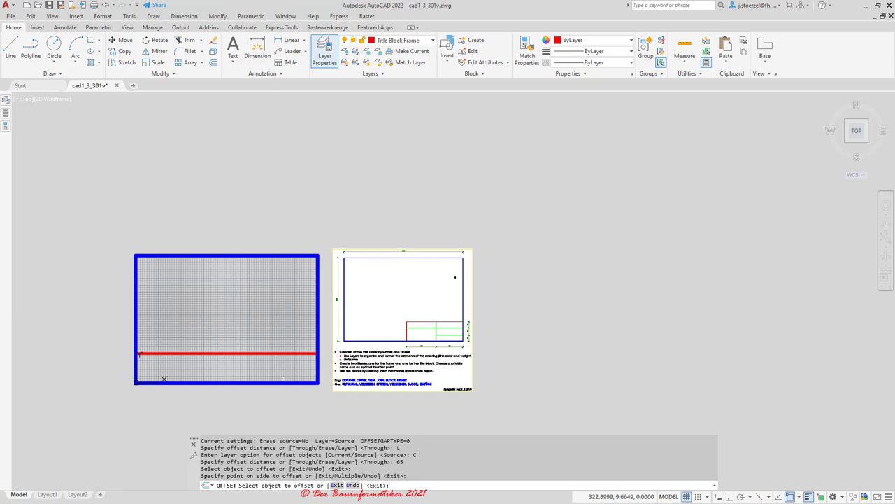
- Offset the frame's right edge 190 leftward to create a red vertical title block line
key(Return)
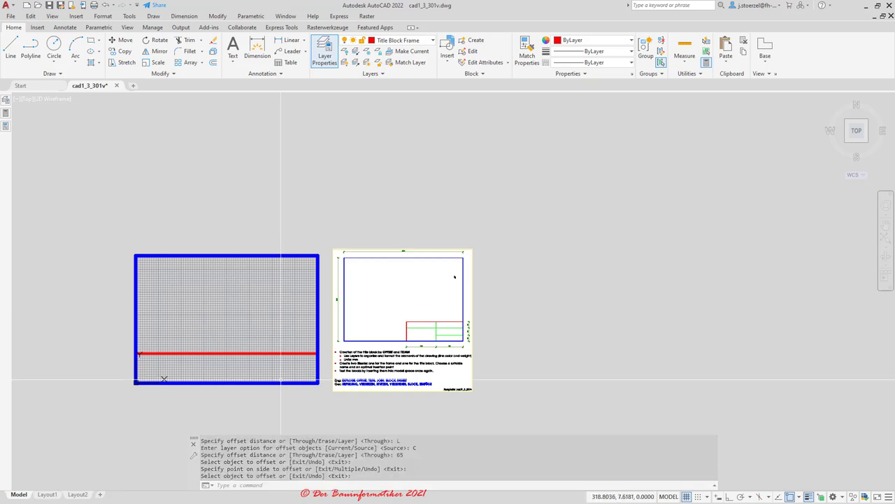
key(Return)
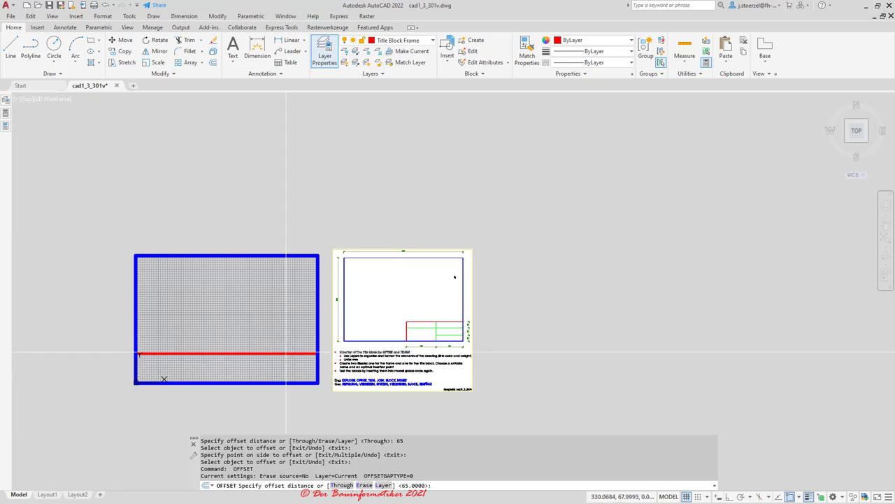
scroll(266, 371, up, 4)
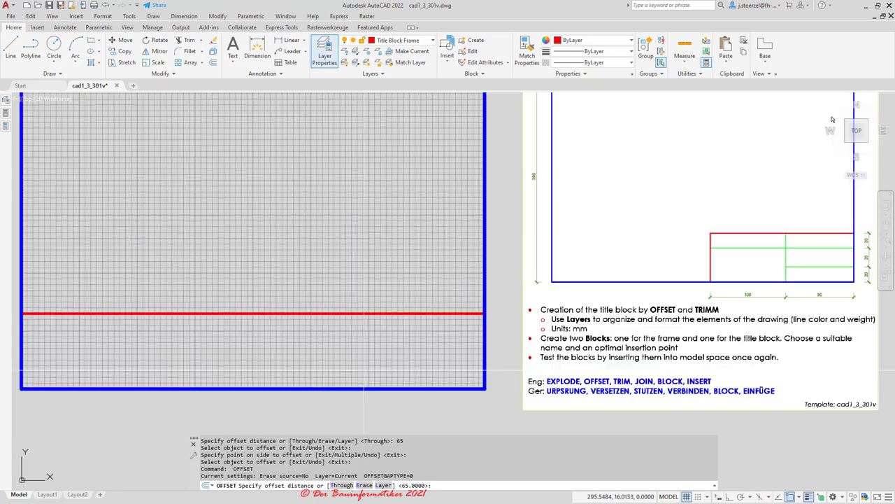
scroll(381, 420, down, 2)
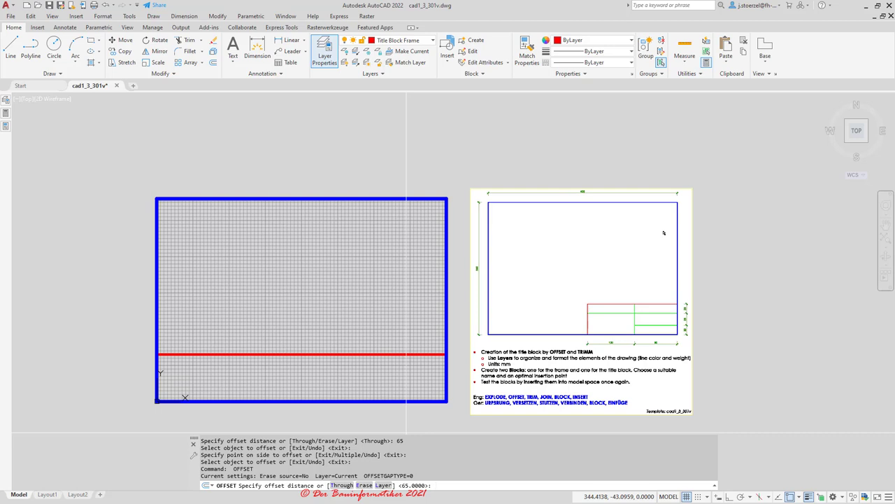
key(Return)
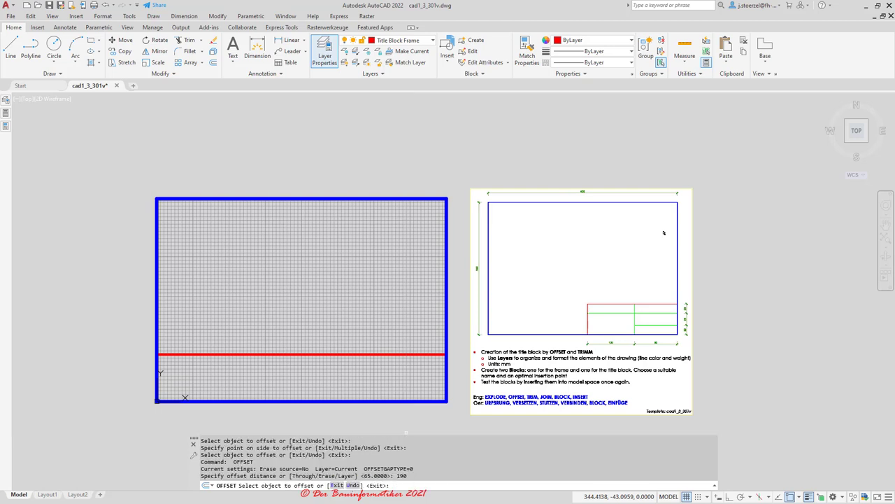
click(445, 325)
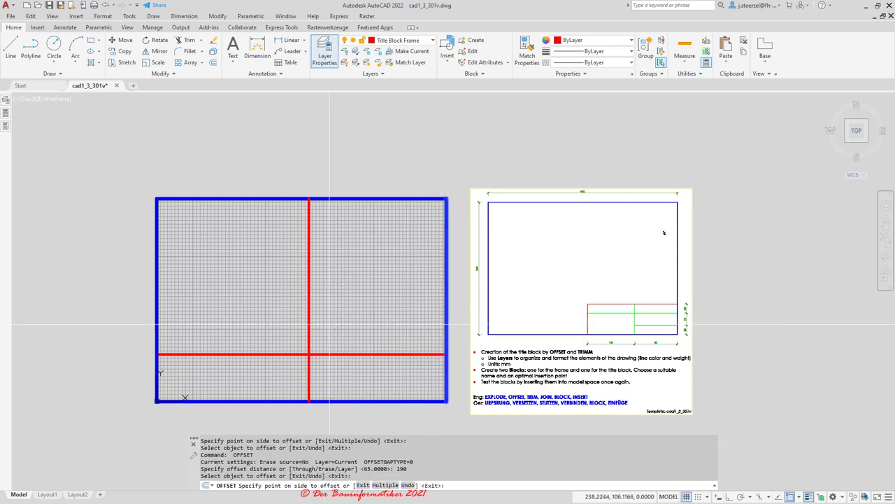
click(331, 323)
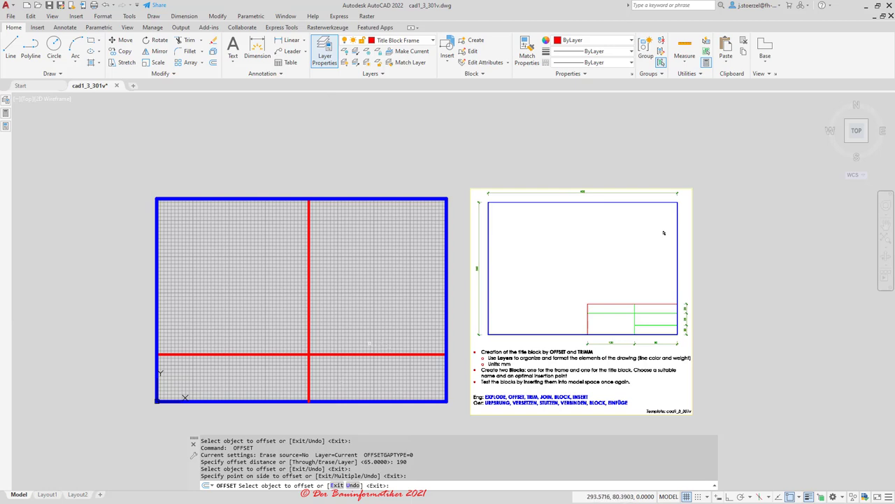
key(Escape)
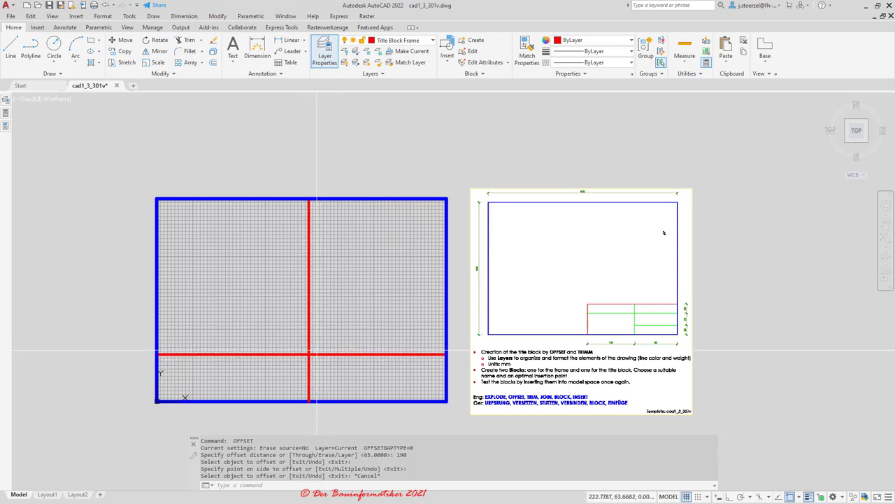
middle_drag(366, 336, 277, 327)
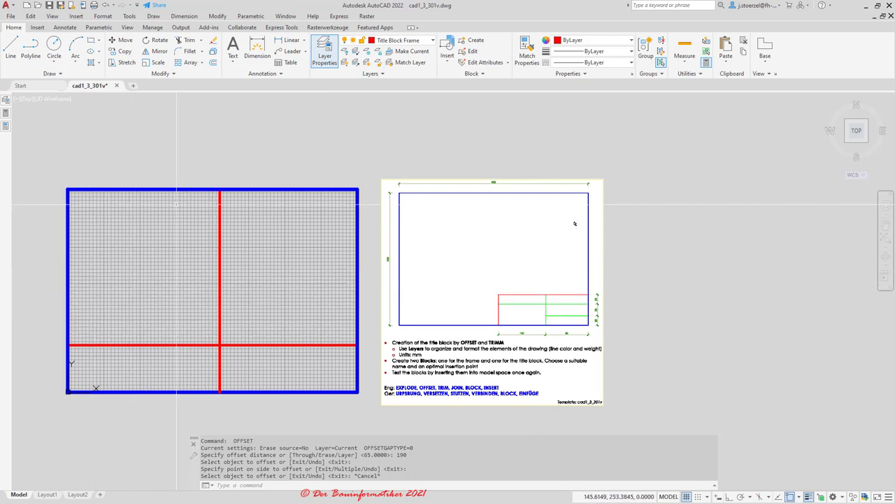
click(221, 234)
click(221, 187)
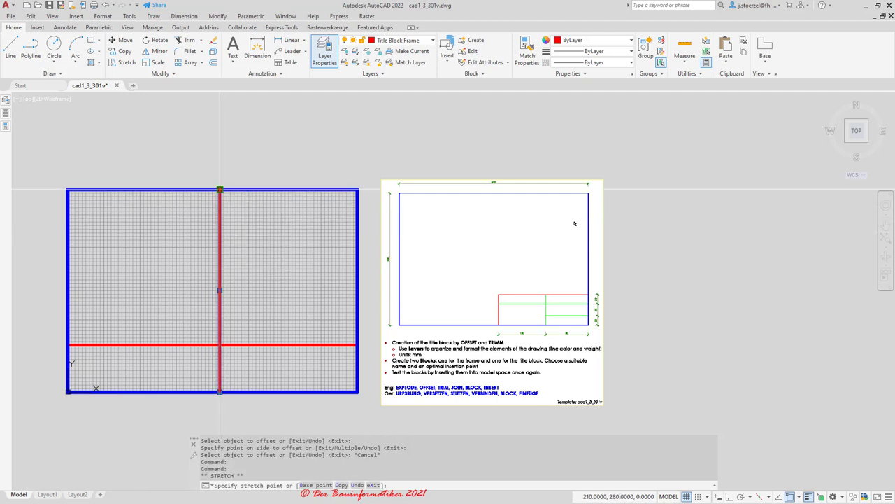
click(220, 345)
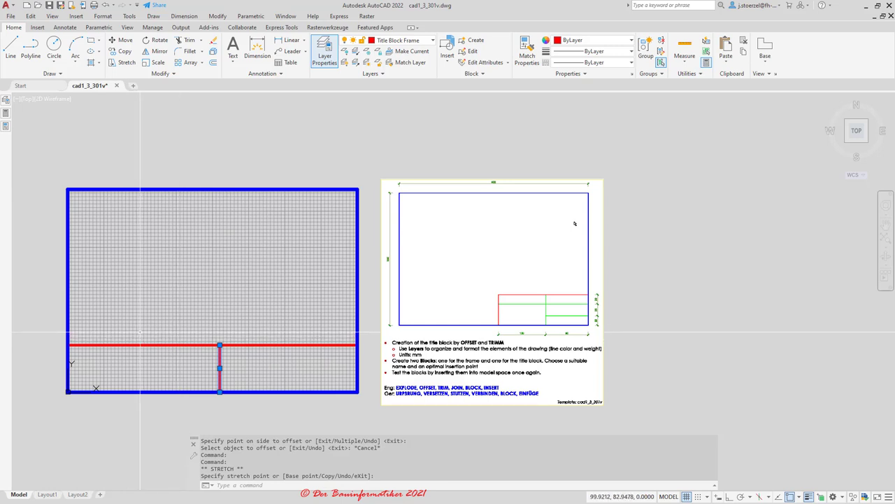
key(Escape)
key(ctrl+z)
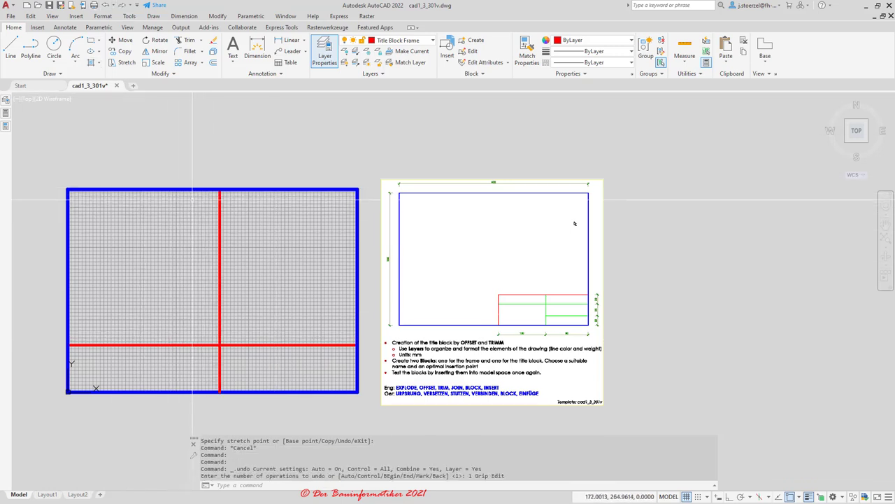
key(Escape)
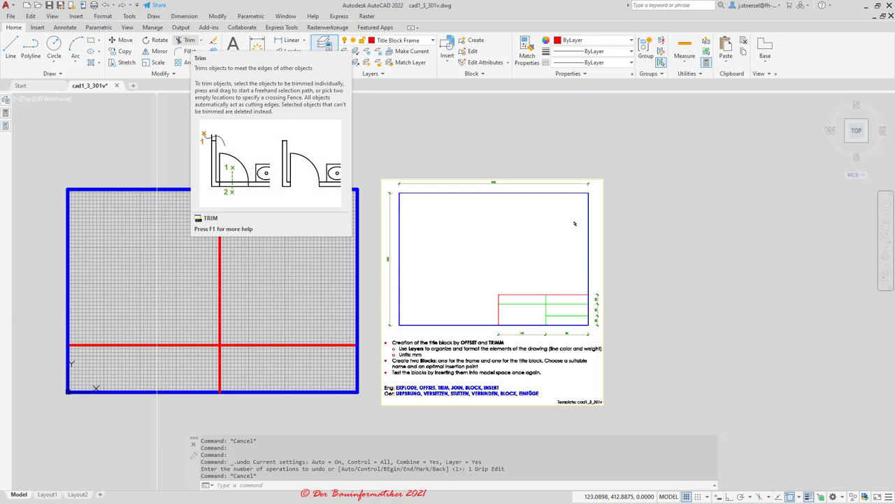
- Start Trim and switch its mode to Quick
click(186, 40)
text(o)
key(Return)
text(q)
key(Return)
key(Escape)
key(Escape)
key(Escape)
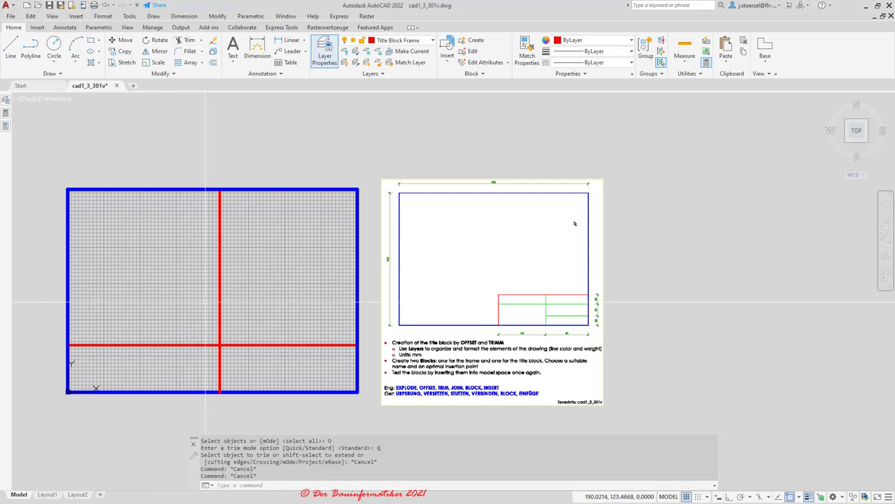
click(185, 40)
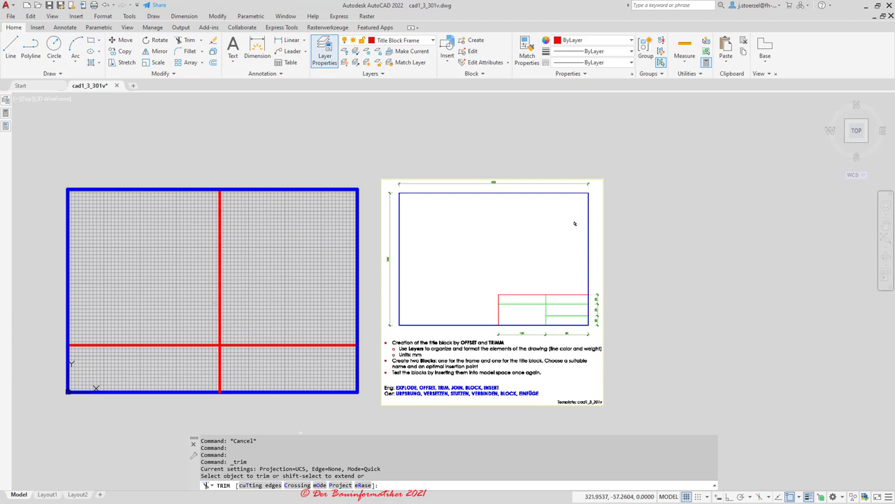
click(320, 484)
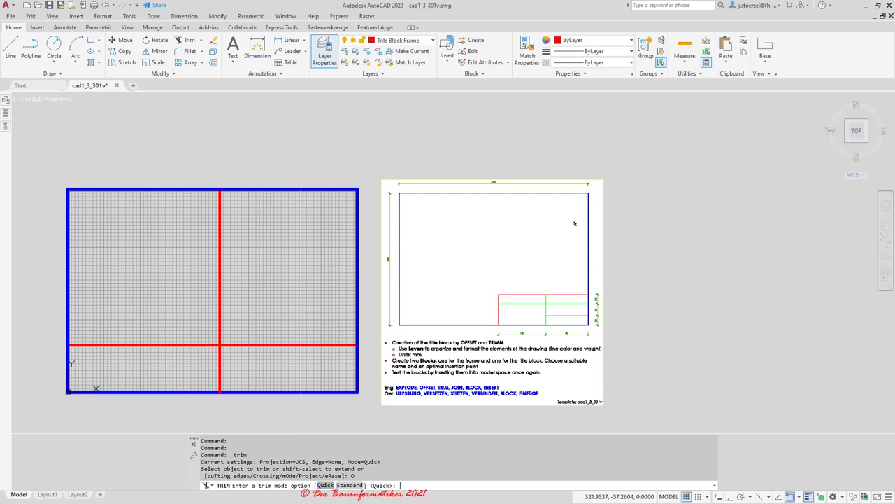
click(326, 484)
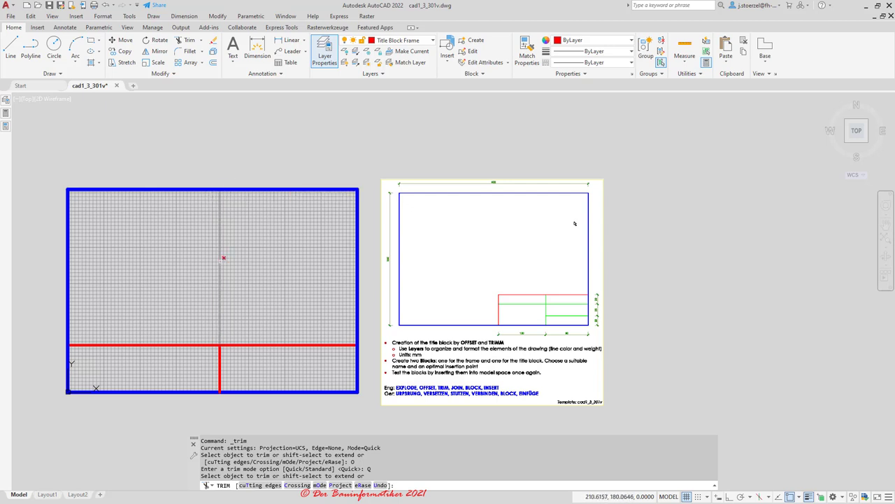
- Trim away the upper red vertical segment and the left red horizontal segment
click(222, 257)
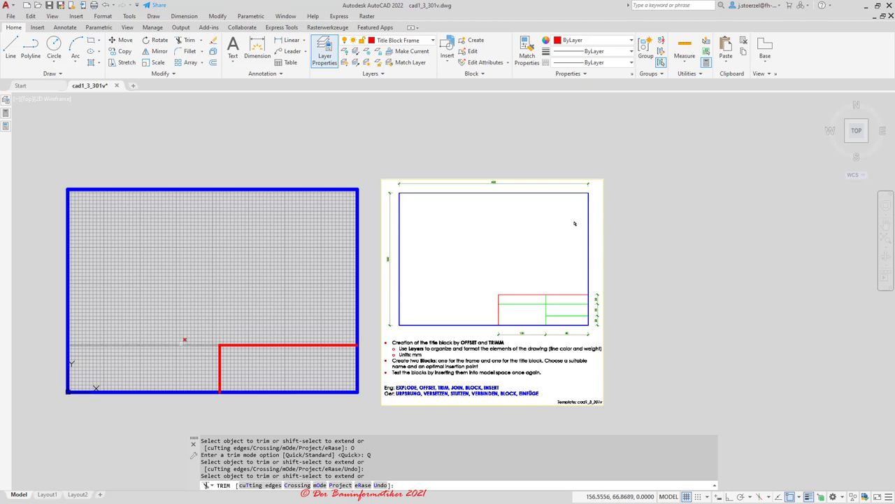
click(181, 343)
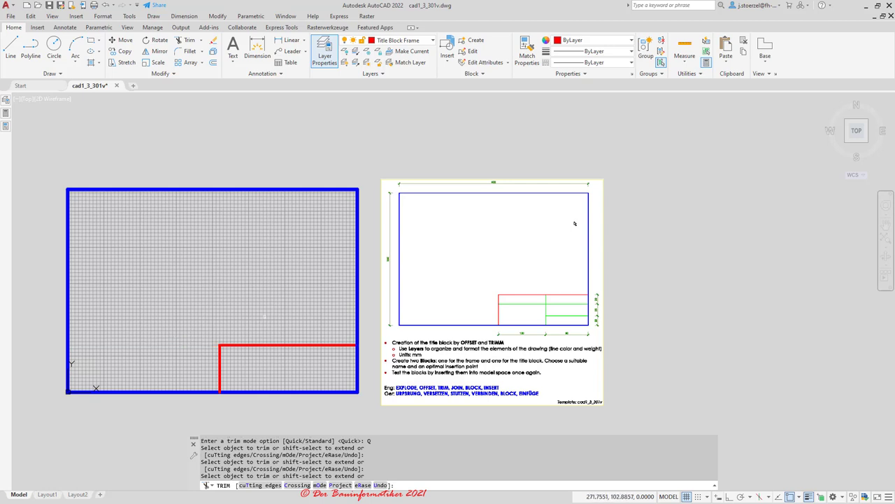
key(Escape)
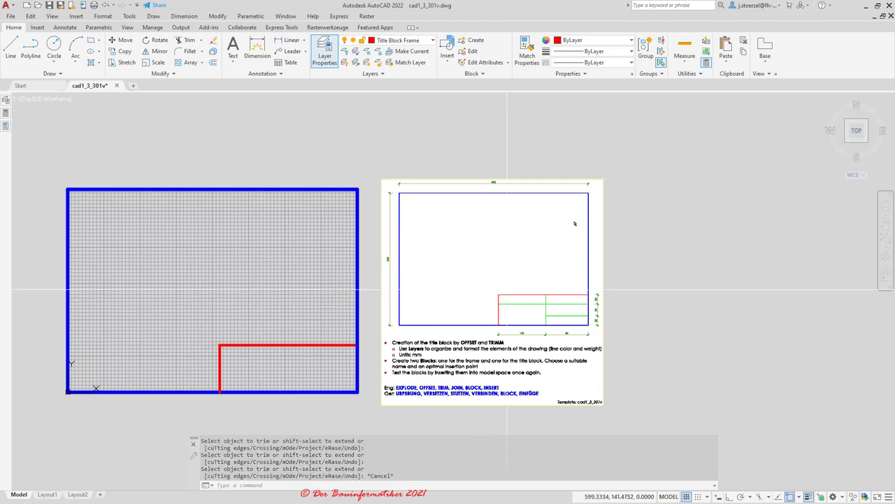
scroll(545, 298, up, 2)
- Make Title Block Fields the current layer and zoom in on the title block corner
scroll(528, 317, down, 2)
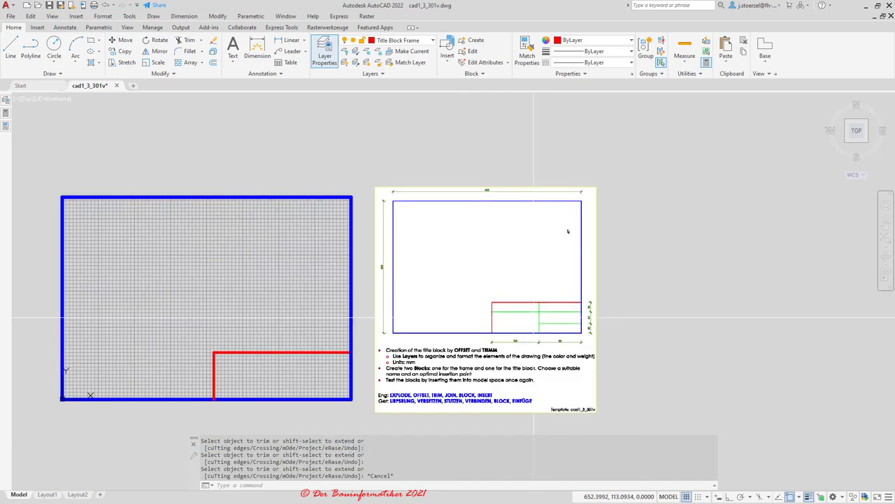
click(402, 40)
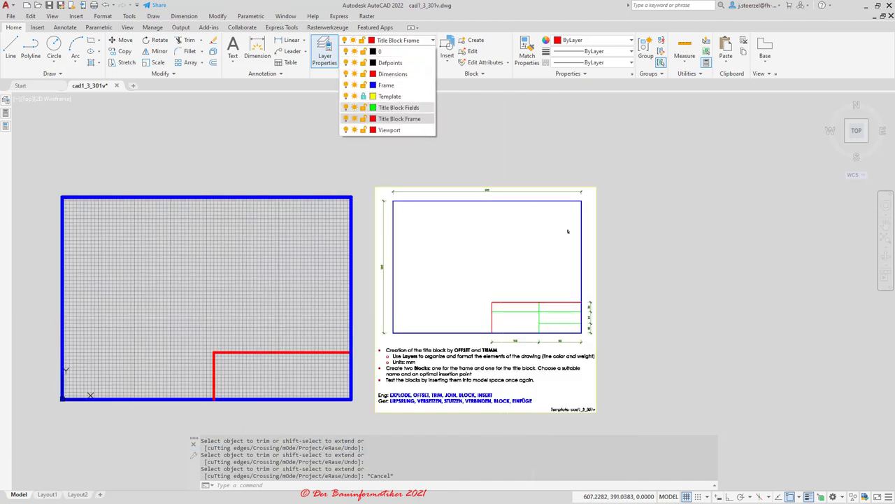
click(398, 107)
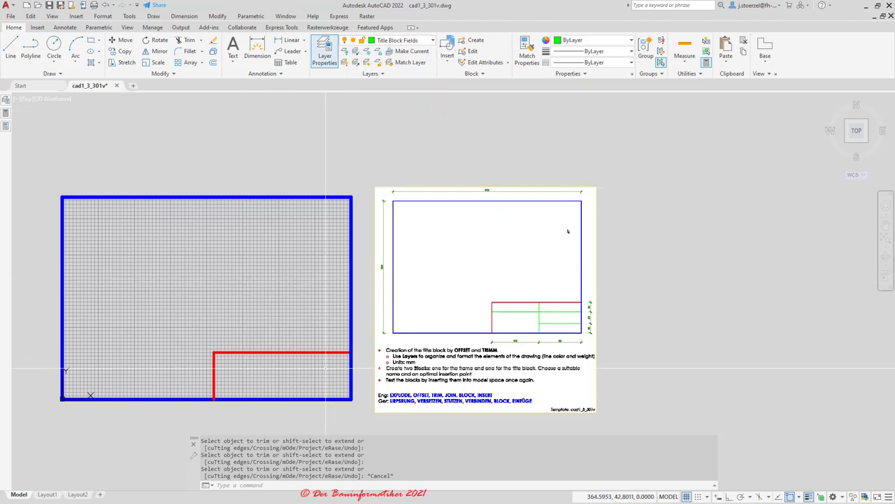
mouse_move(318, 359)
middle_down()
mouse_move(318, 300)
mouse_move(370, 361)
middle_up()
scroll(317, 316, up, 2)
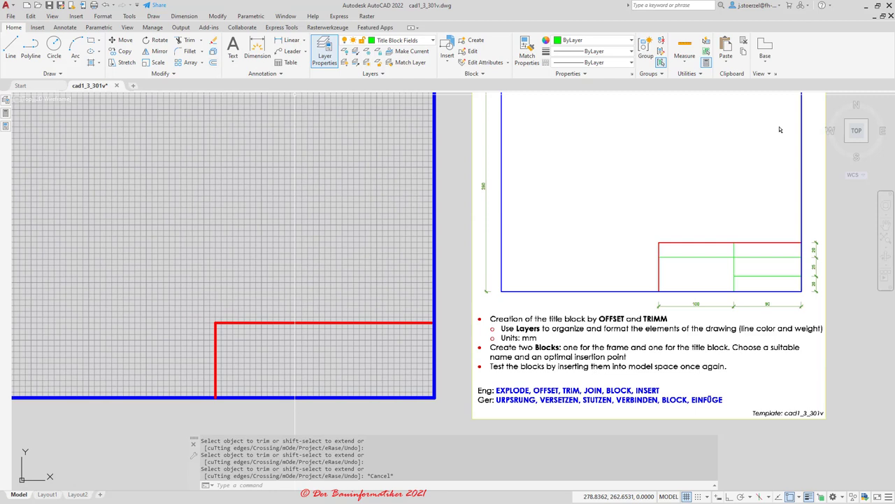
click(213, 62)
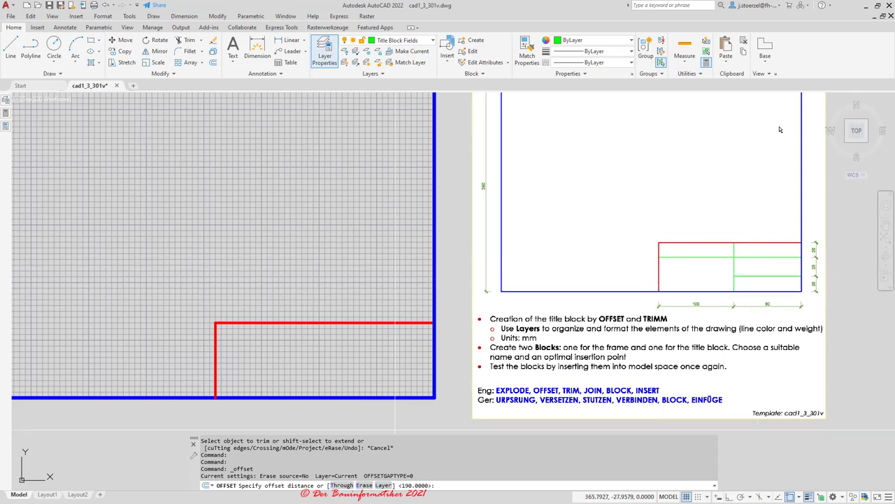
- Offset the right border 90 inward to add a green vertical divider
text(90)
key(Return)
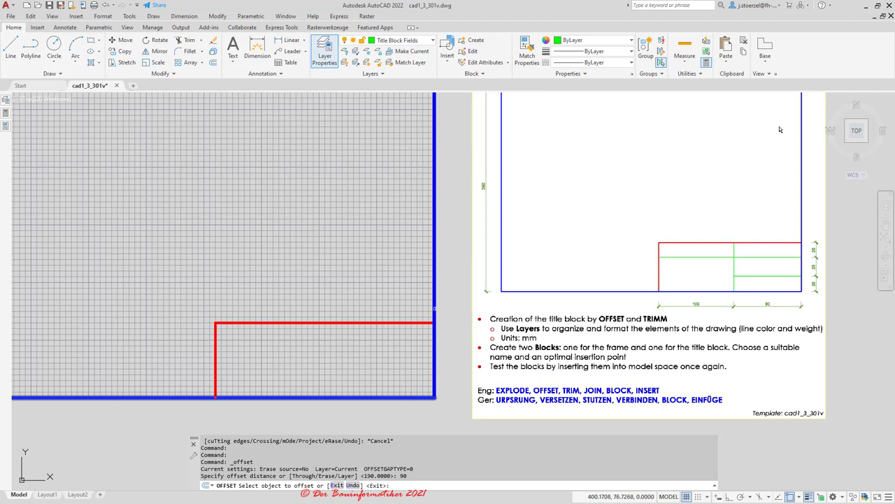
click(434, 344)
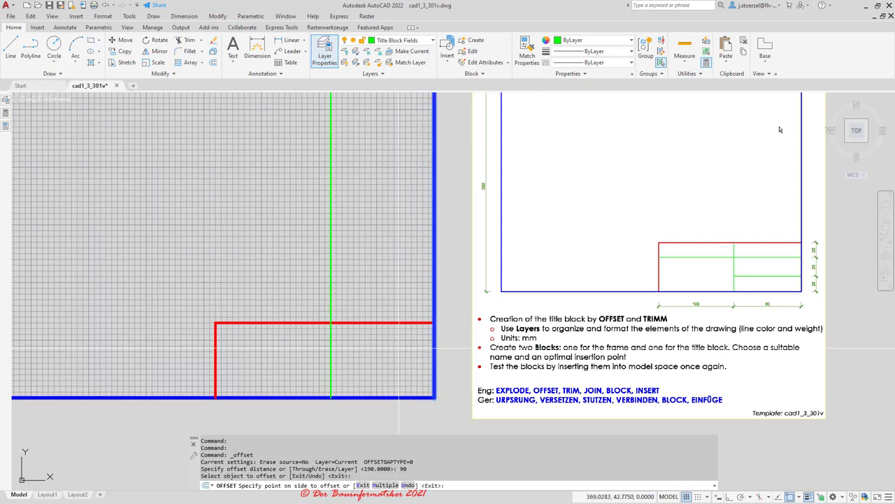
click(393, 346)
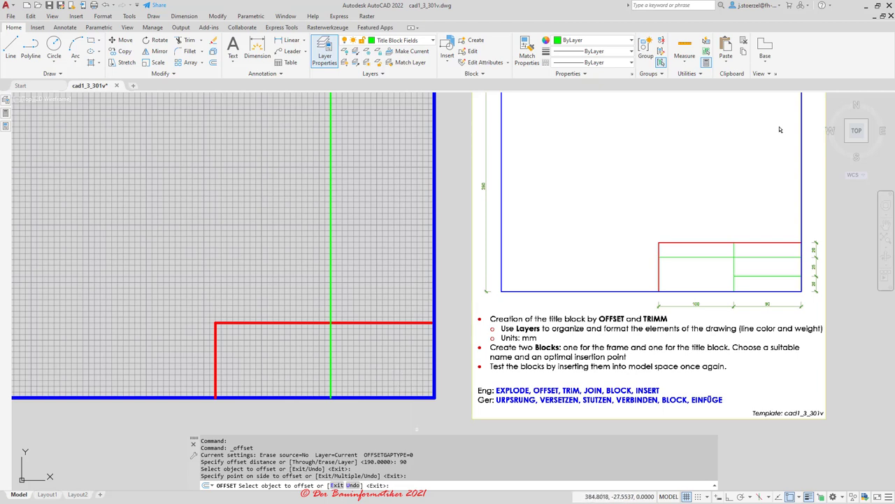
key(Return)
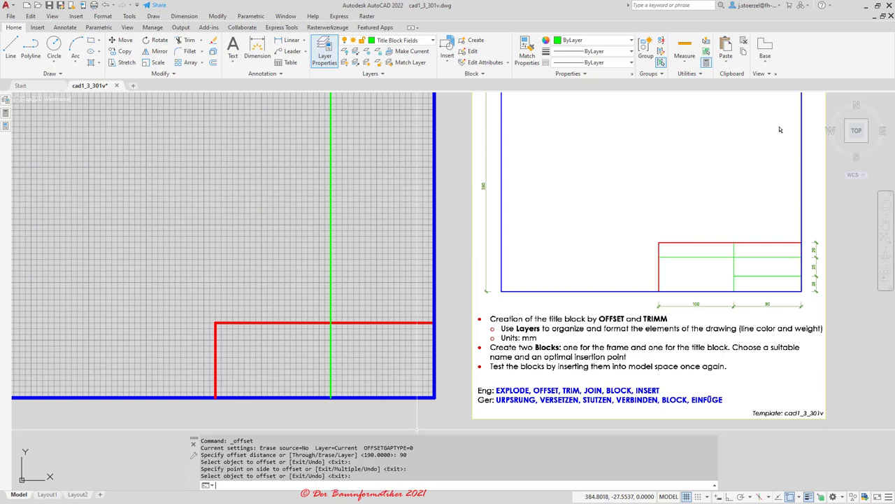
- Add two green horizontal lines offset 20 from the red top line and the bottom border
key(Return)
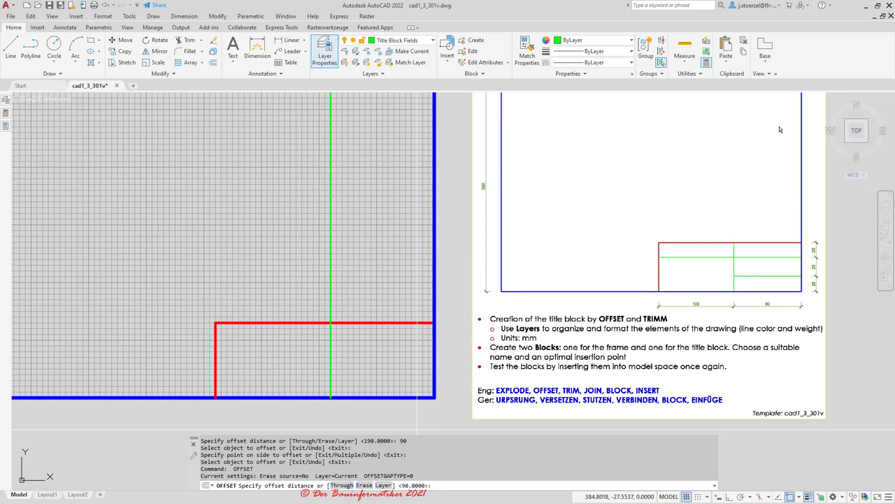
text(20)
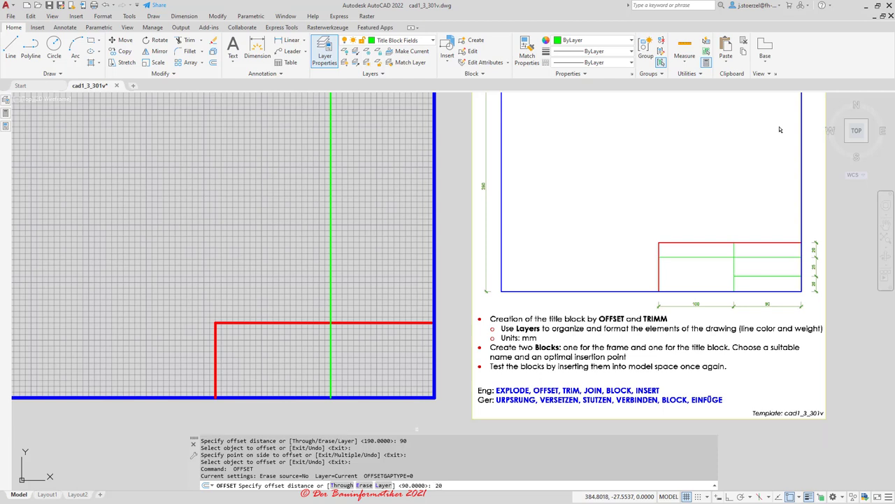
key(Return)
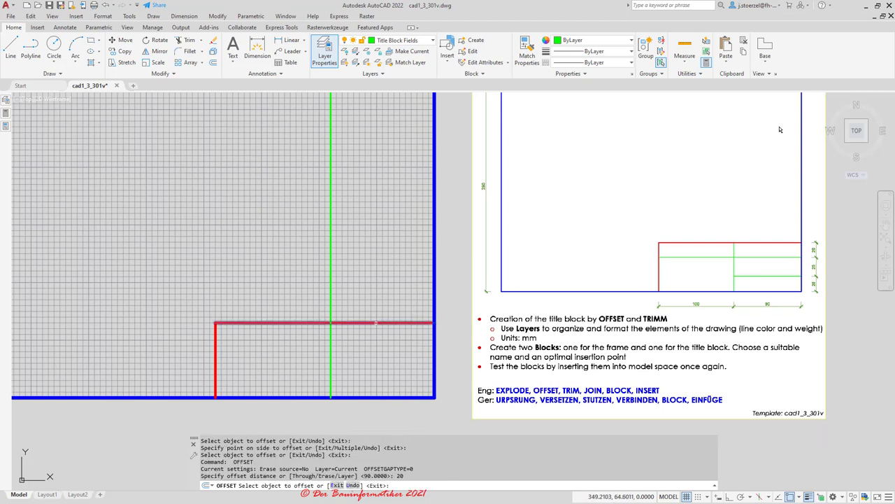
click(376, 322)
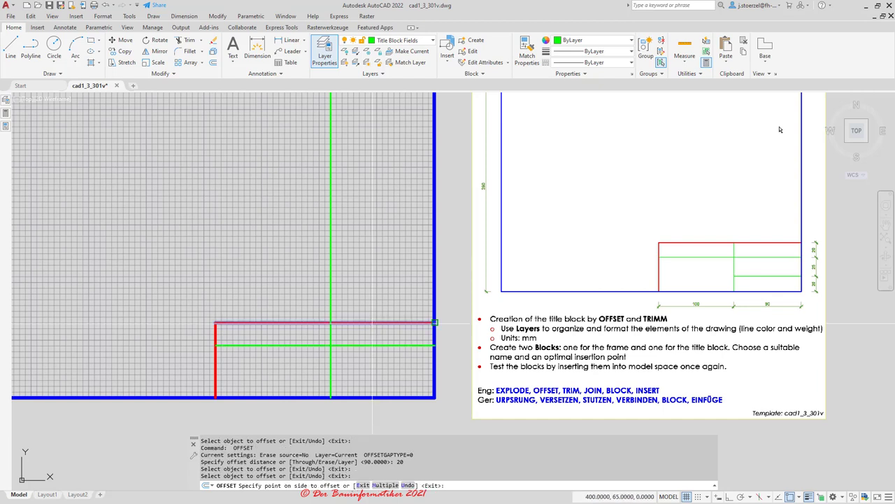
click(420, 323)
click(365, 363)
click(366, 398)
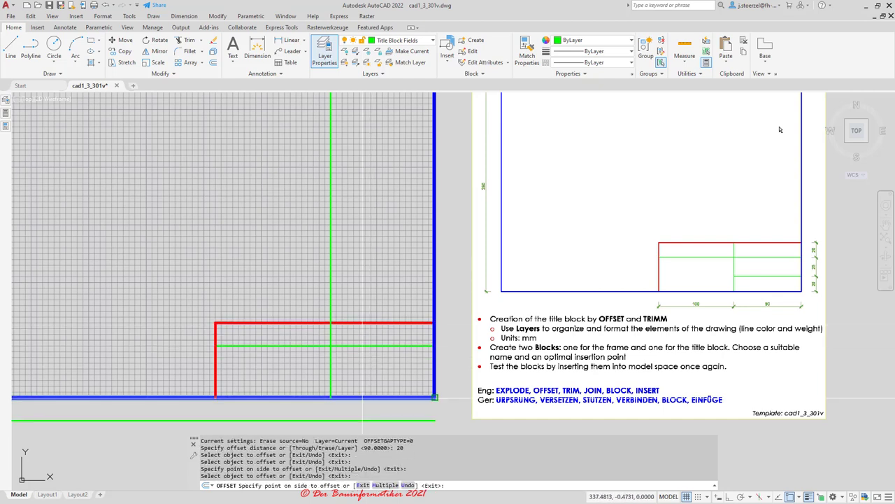
click(366, 363)
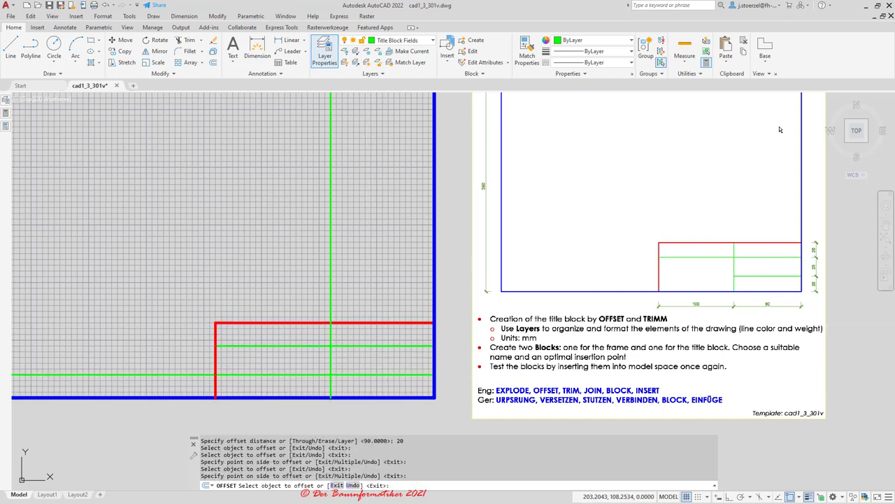
key(Escape)
key(Escape)
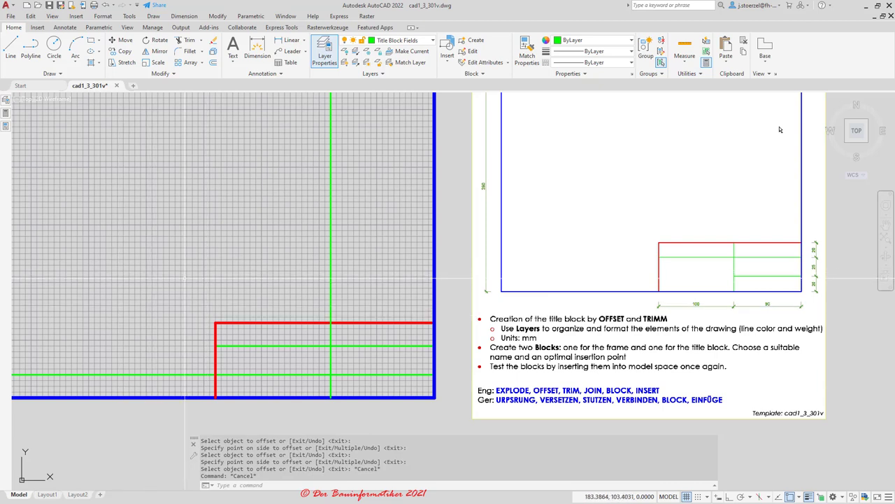
scroll(154, 276, down, 4)
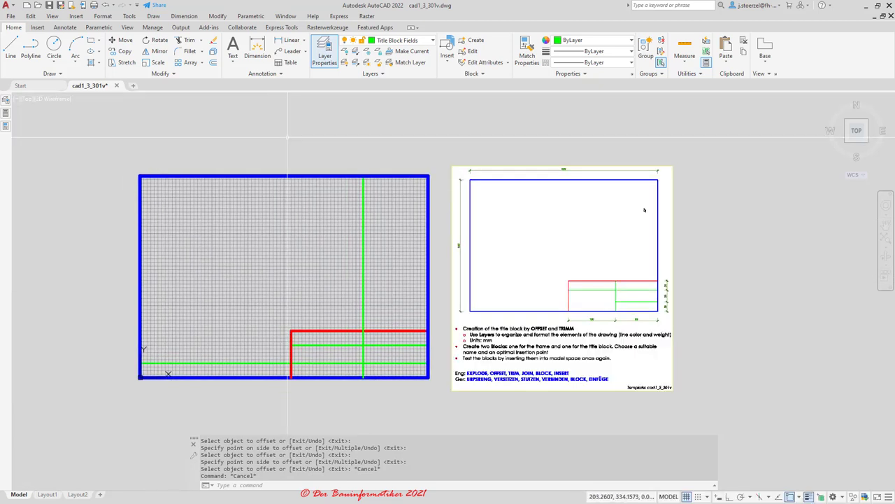
- Trim off the green vertical divider where it extends above the title block
click(183, 40)
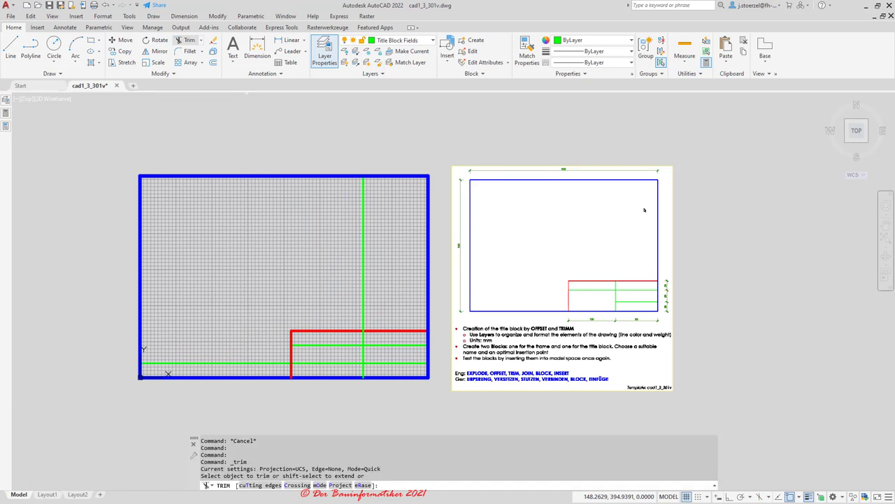
click(363, 297)
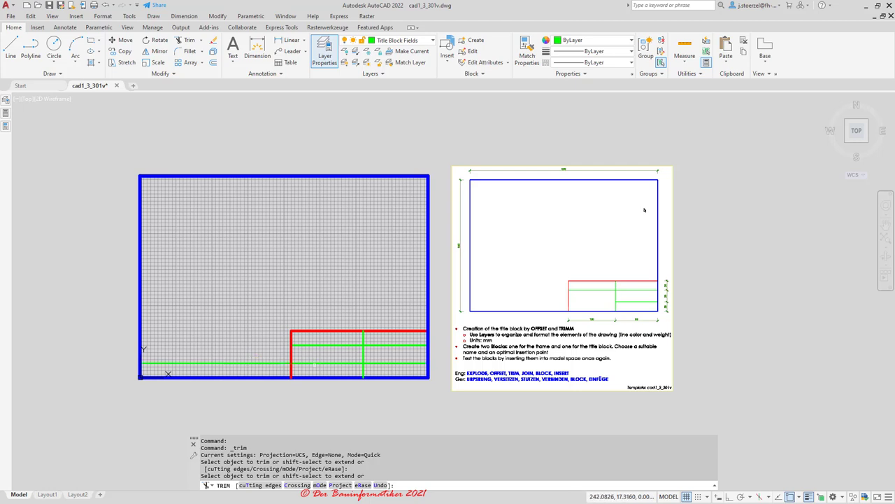
key(Escape)
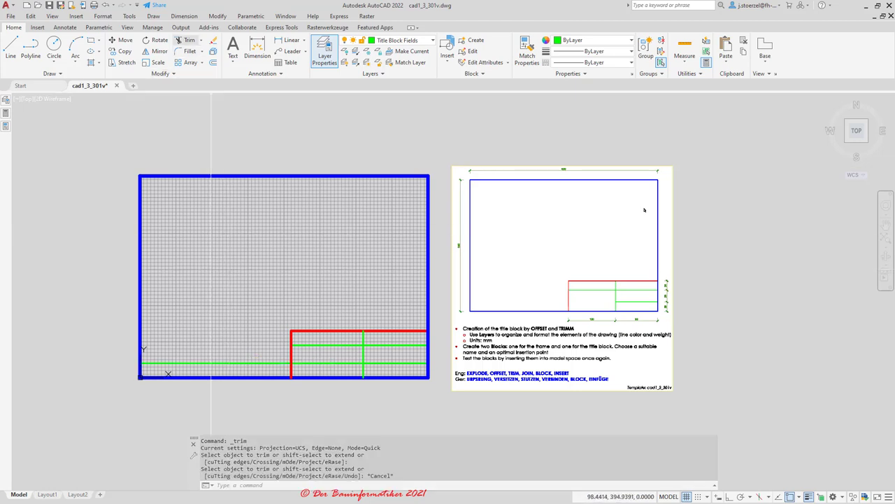
- Using the green divider as cutting edge, trim the lower green line back to its right side
click(186, 40)
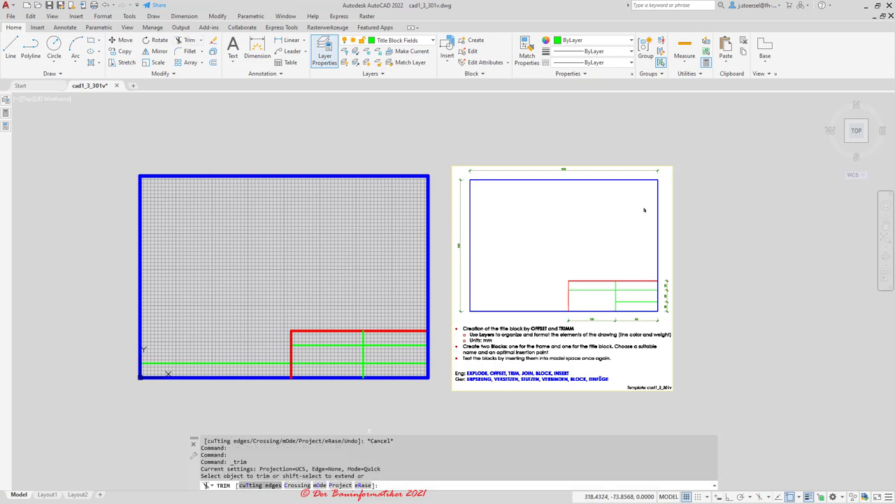
text(t)
key(Return)
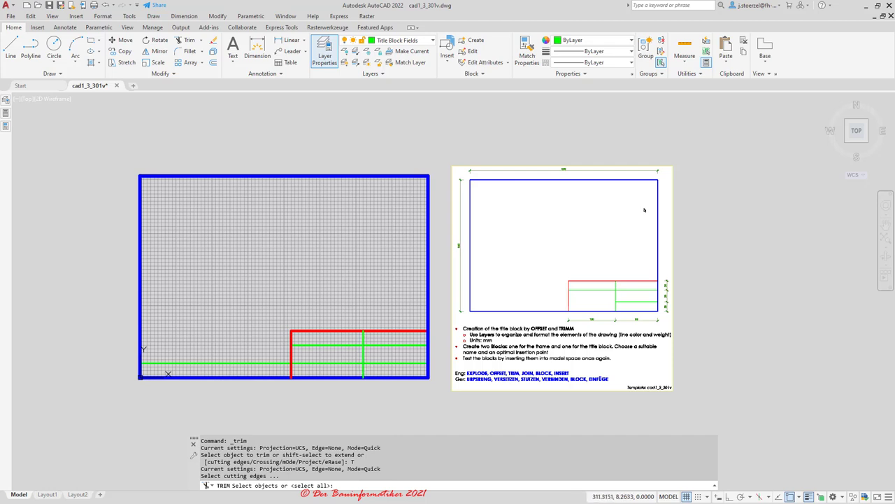
click(363, 360)
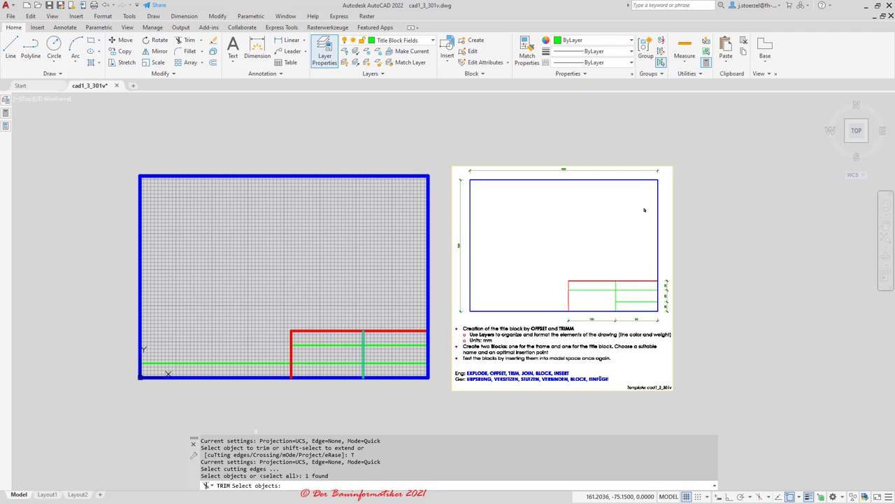
key(Return)
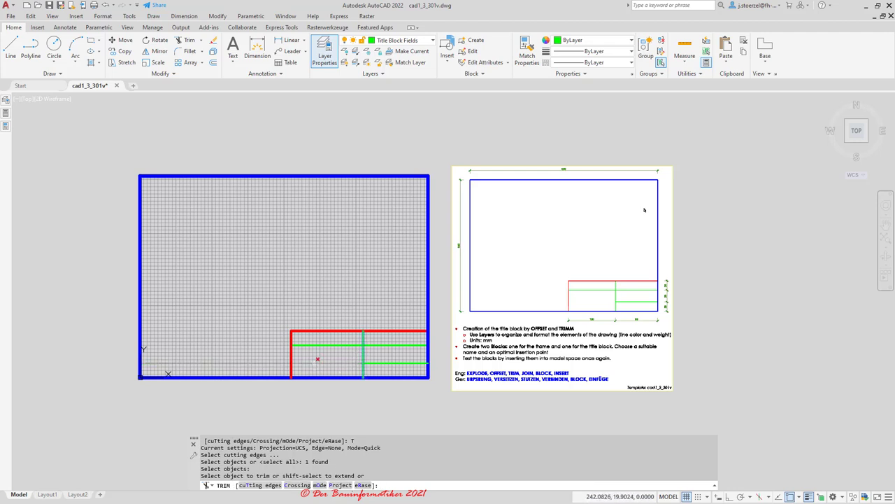
shift+click(343, 363)
click(248, 363)
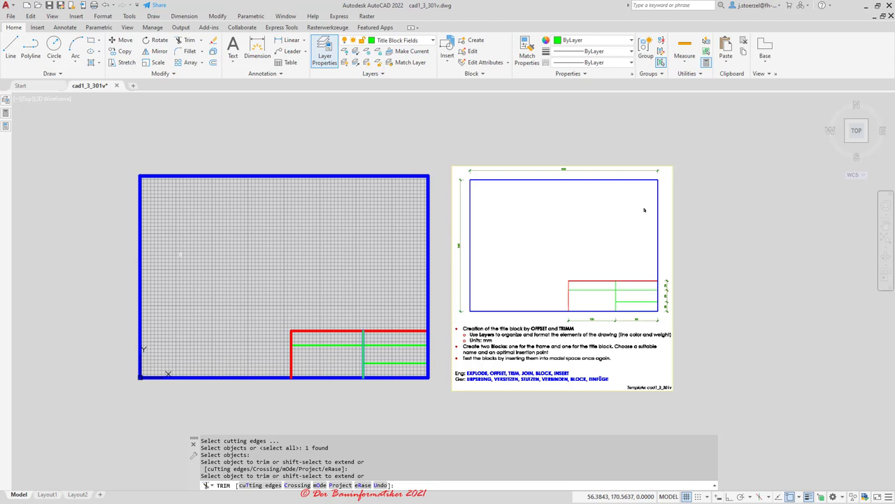
key(Escape)
key(Escape)
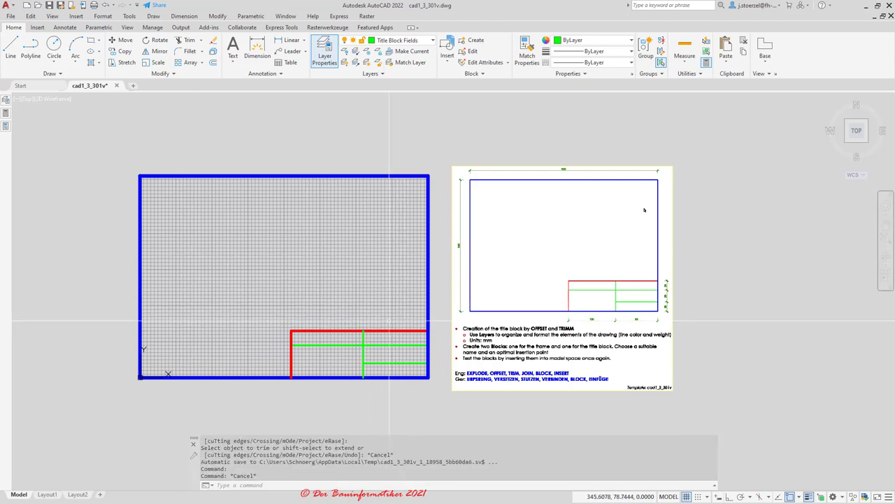
- Window-select the frame and title block lines and Join them into two polylines
mouse_move(330, 308)
middle_down()
mouse_move(331, 352)
mouse_move(343, 333)
middle_up()
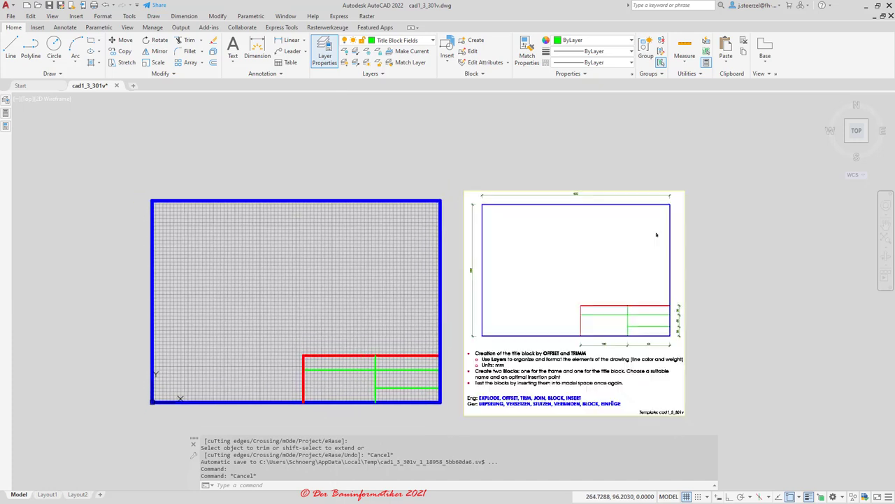
middle_drag(301, 305, 333, 283)
middle_drag(281, 305, 273, 321)
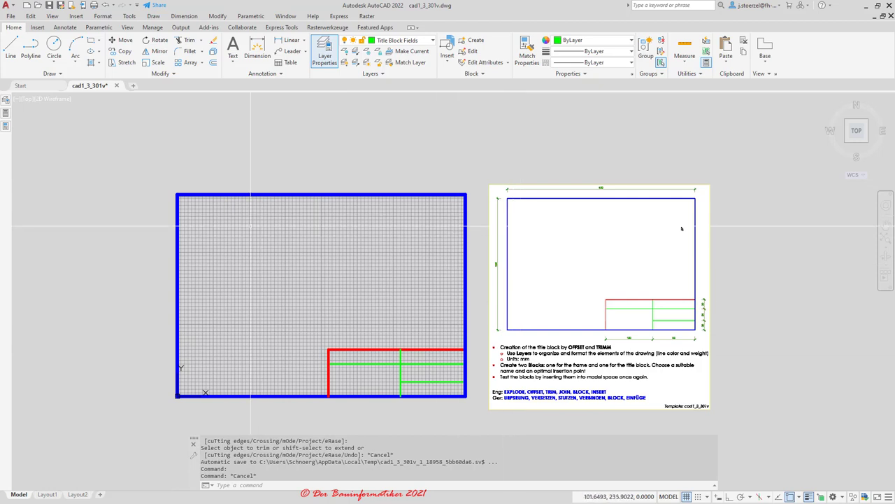
click(163, 74)
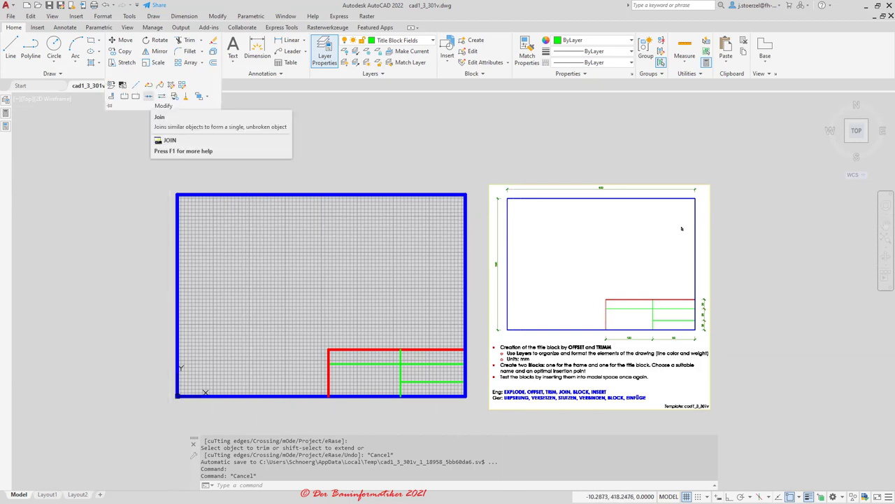
click(149, 96)
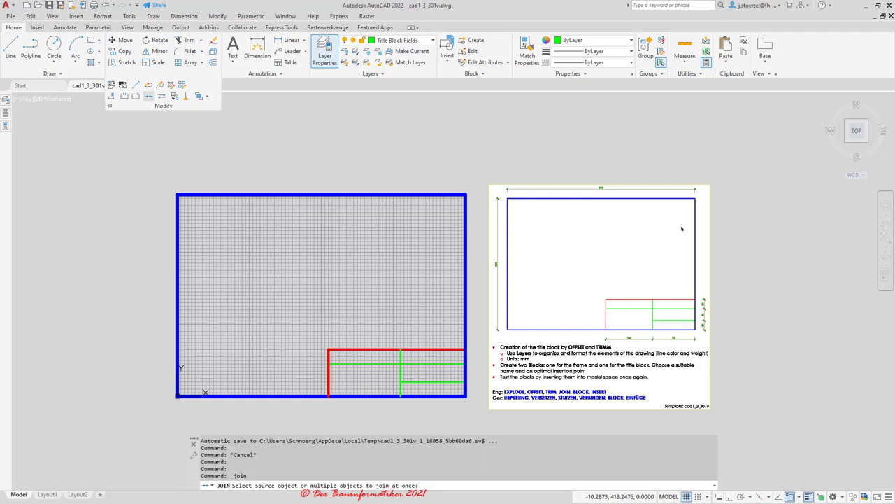
click(140, 166)
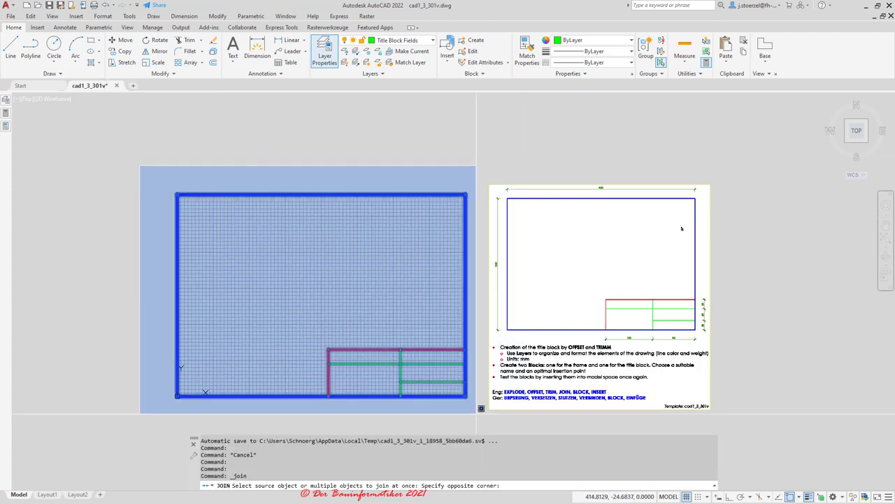
click(476, 413)
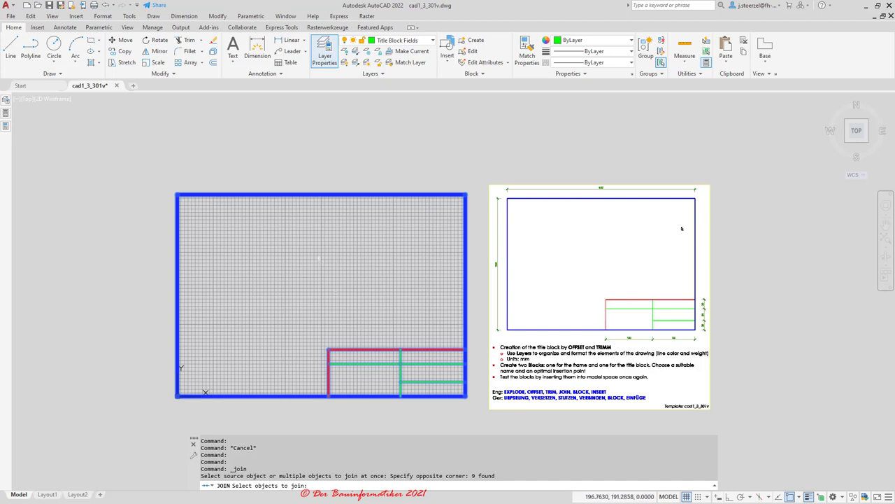
key(Return)
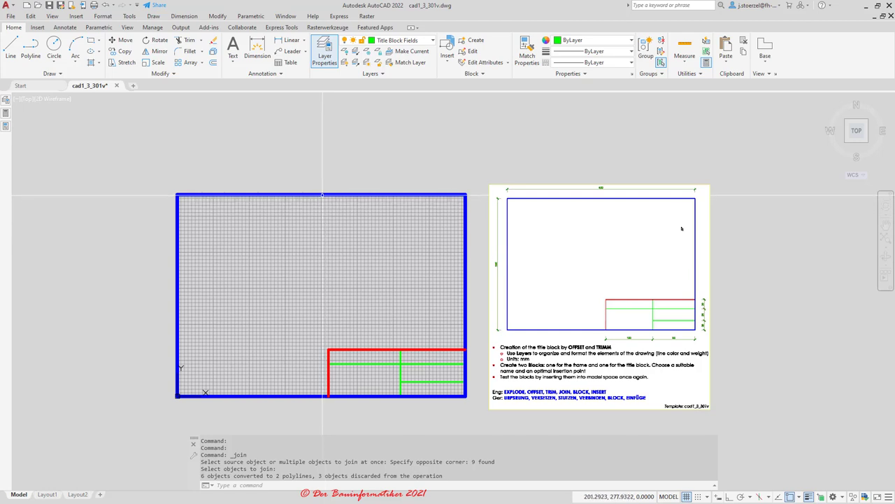
click(322, 195)
mouse_move(321, 194)
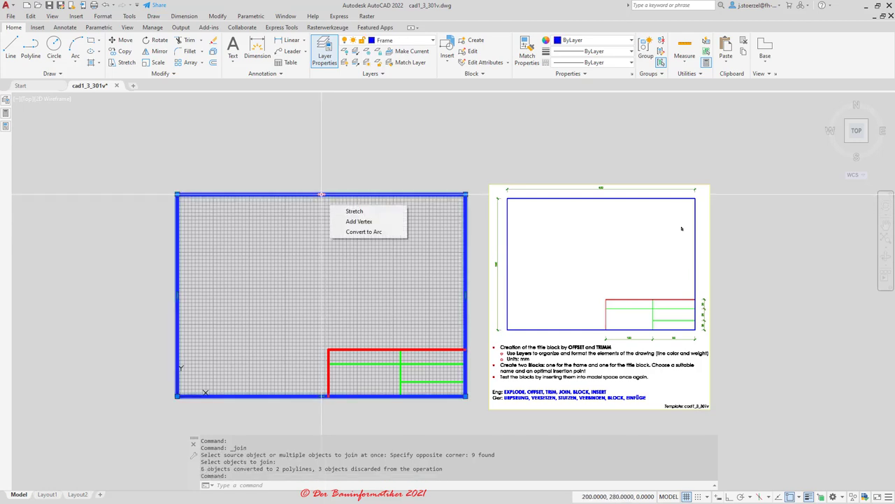
key(Escape)
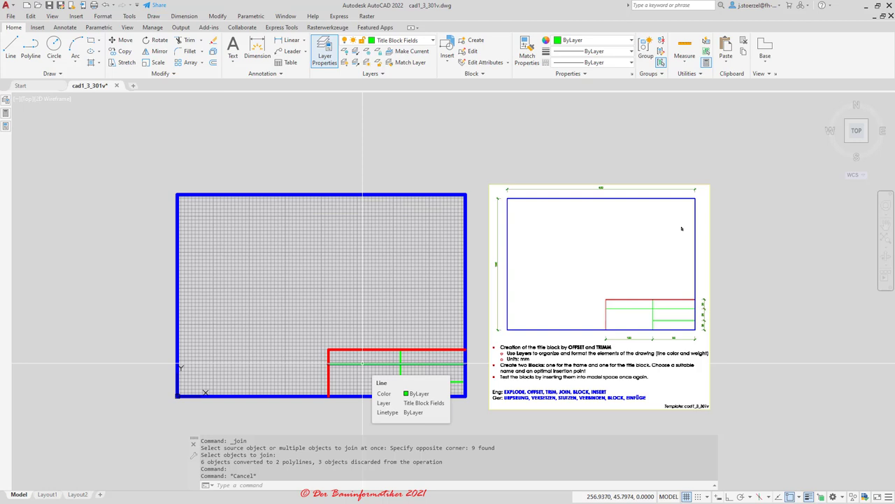
key(Escape)
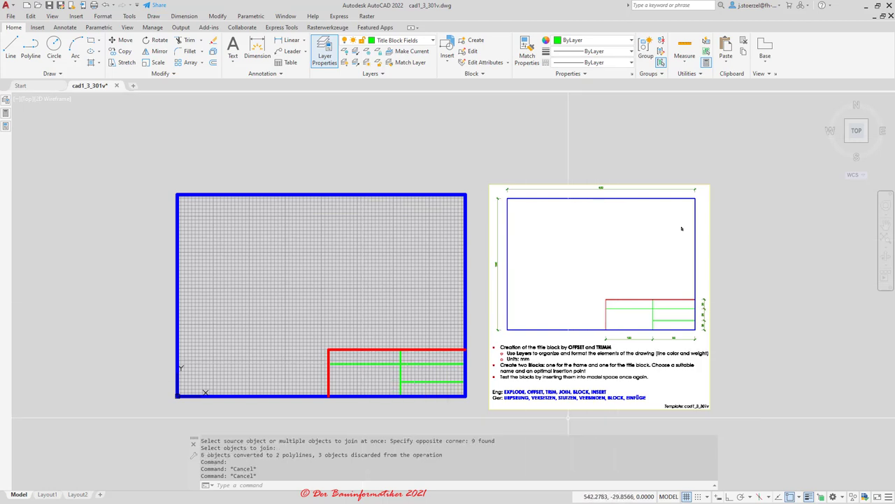
scroll(600, 363, up, 2)
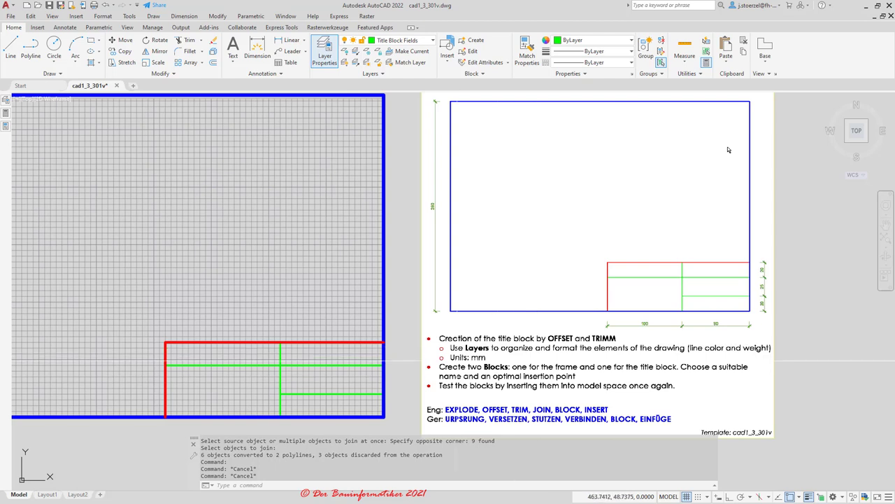
scroll(536, 364, down, 4)
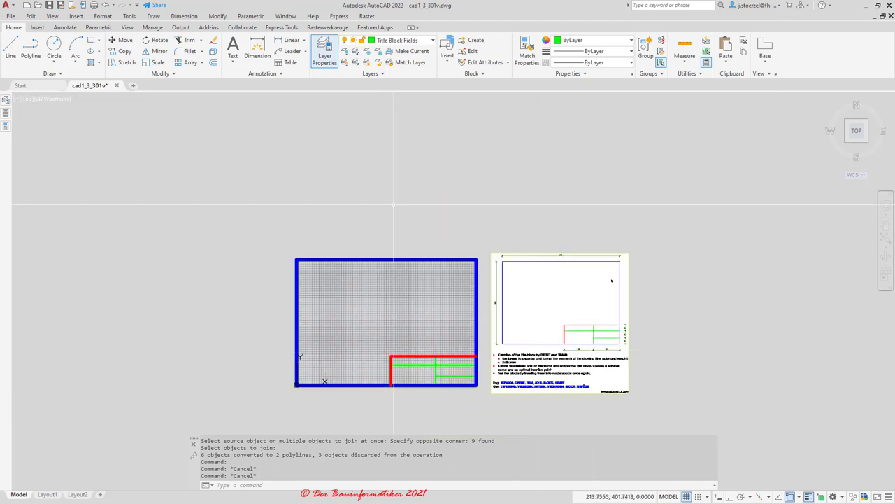
scroll(523, 360, up, 4)
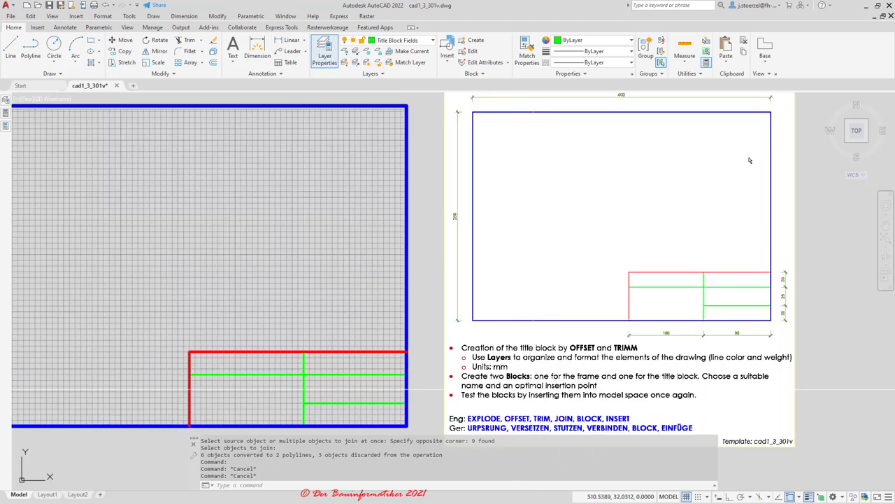
scroll(576, 375, down, 2)
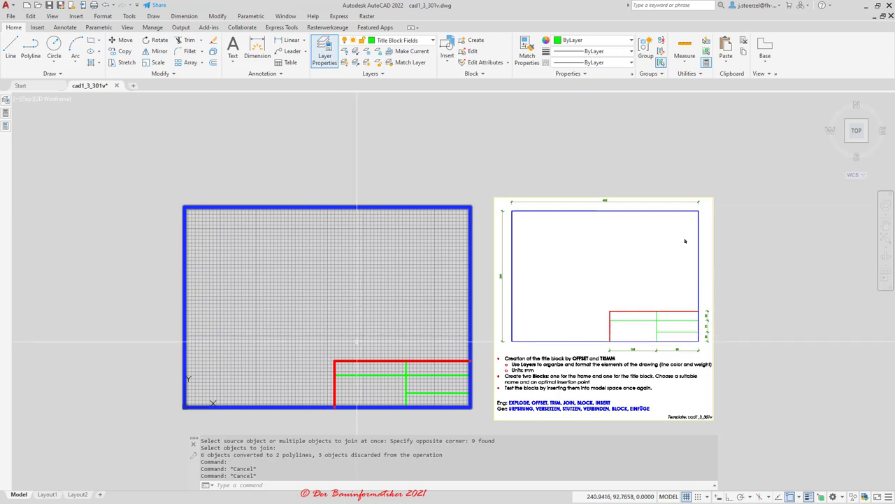
- Move the blue outer frame rectangle onto layer 0 so it draws black
click(319, 207)
click(403, 40)
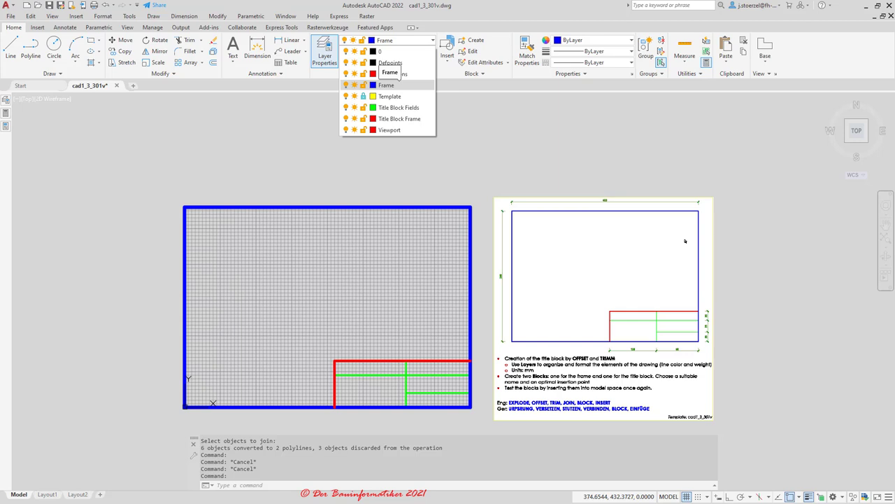
click(399, 107)
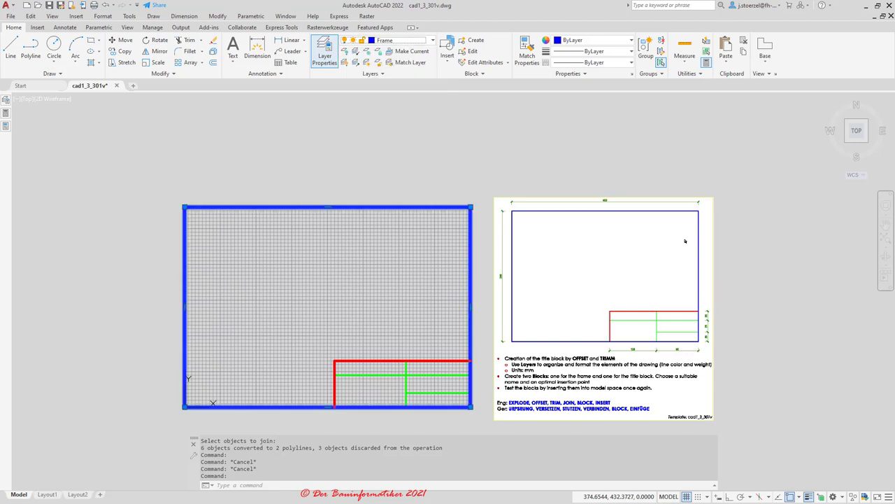
click(281, 206)
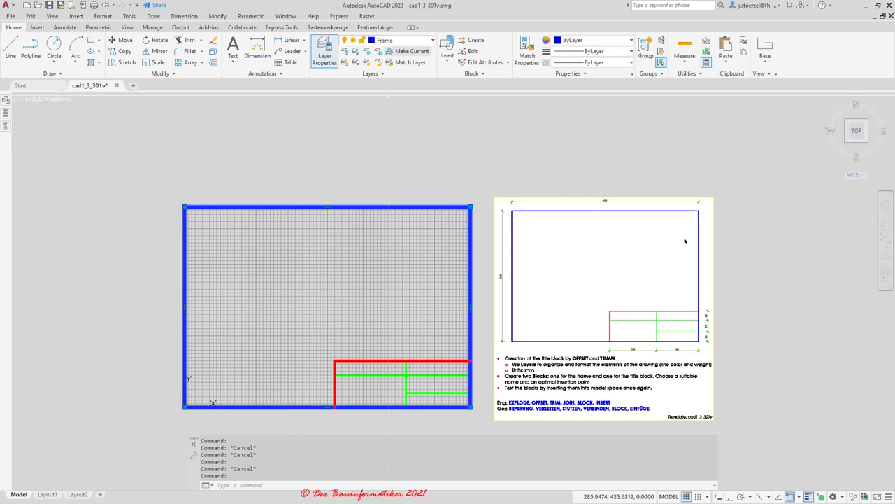
click(403, 40)
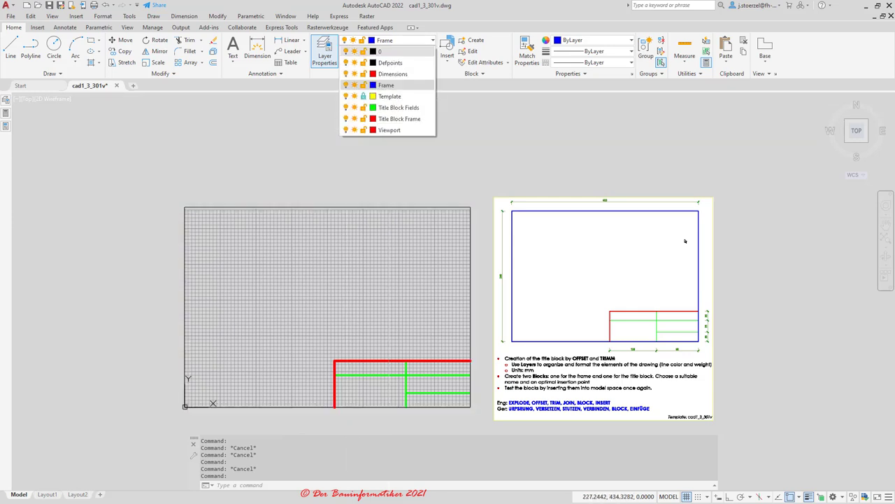
click(386, 85)
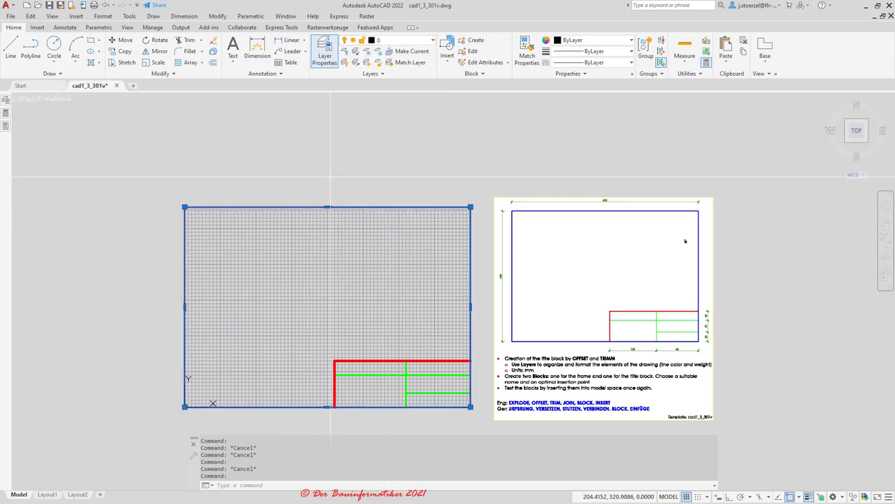
key(Escape)
key(Escape)
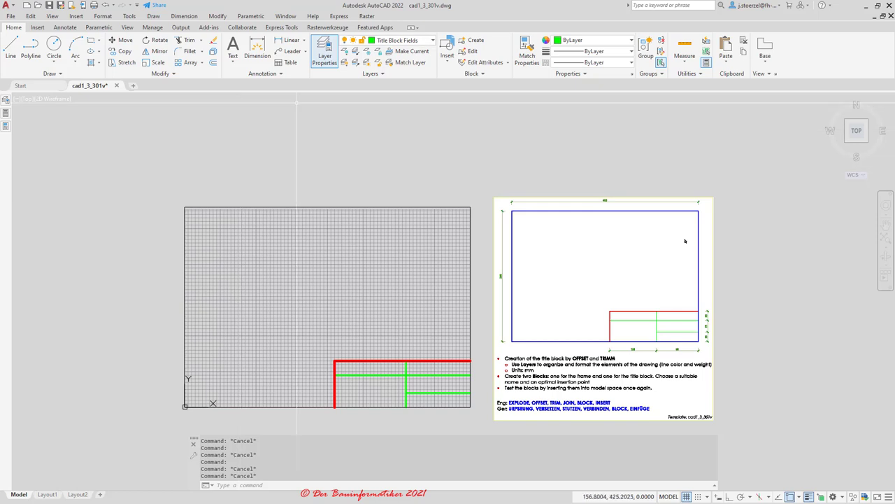
- Switch off the background drawing grid (F7)
click(402, 39)
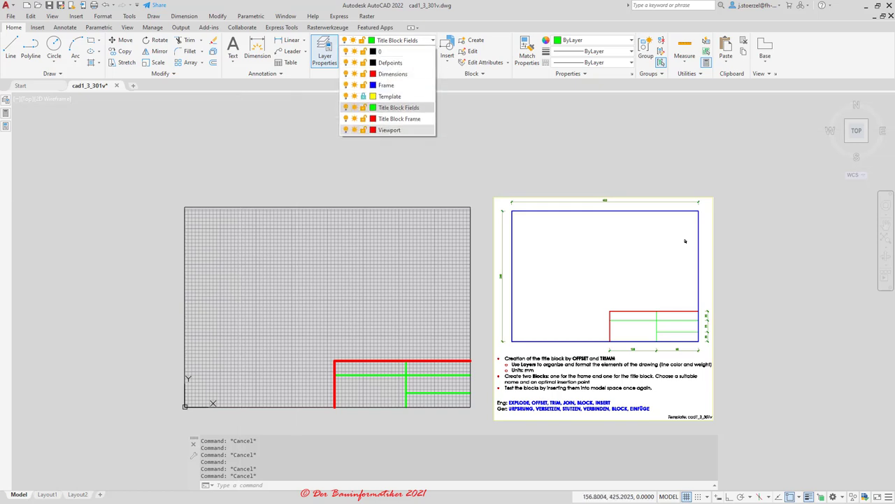
key(Escape)
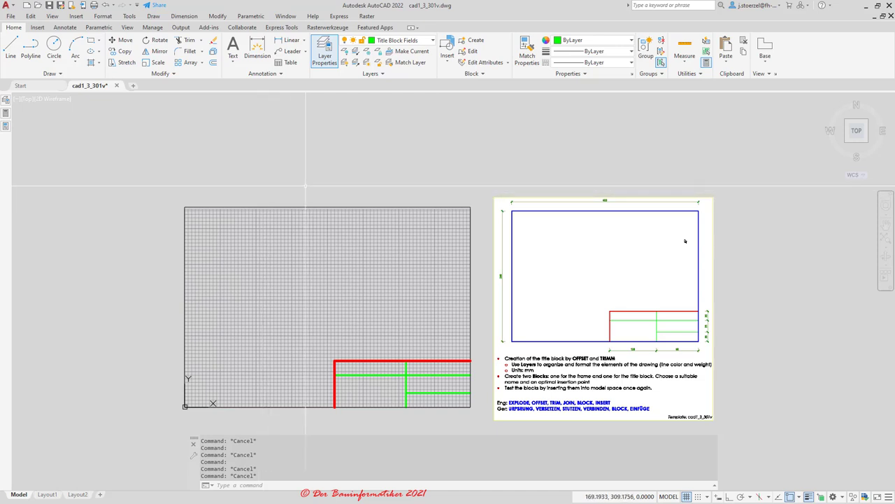
key(F7)
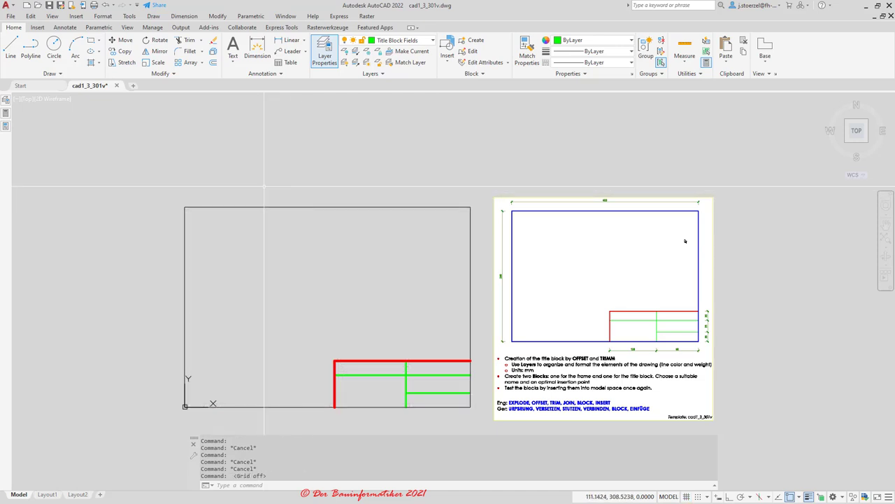
scroll(289, 254, up, 2)
scroll(289, 254, down, 2)
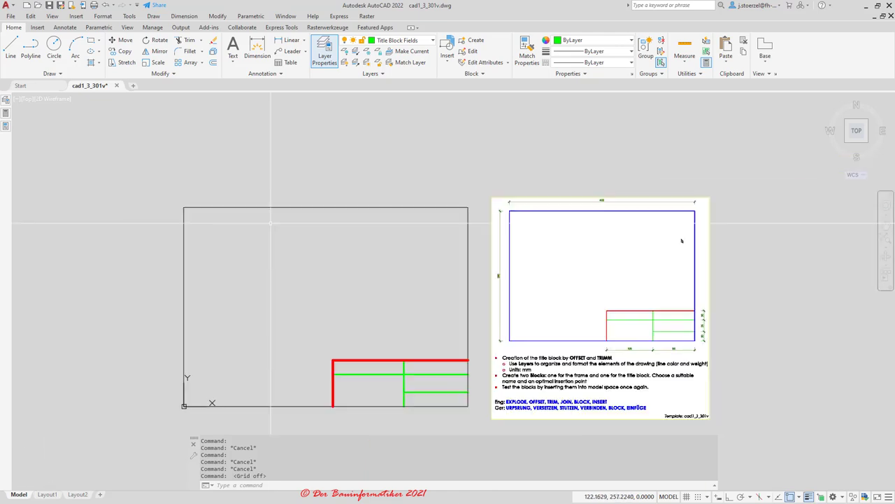
scroll(252, 224, down, 1)
scroll(215, 189, up, 1)
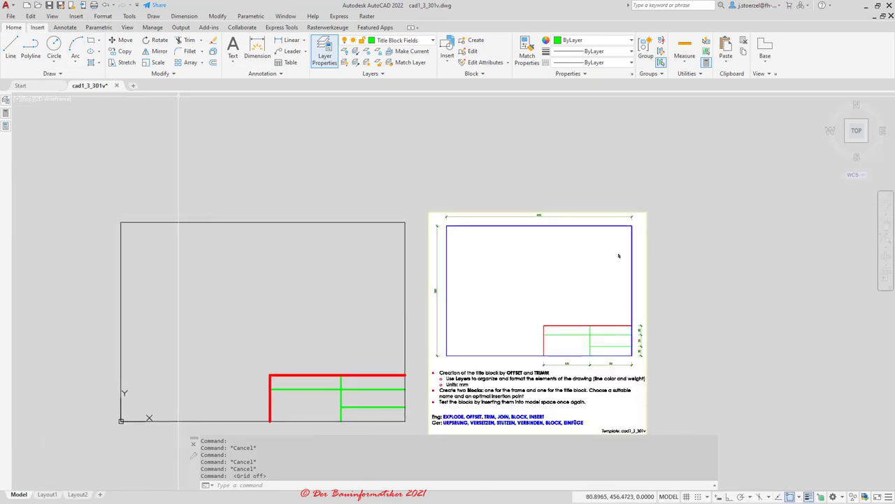
- From Insert > Create Block, name the new block 'Frame' and go on to object selection
click(37, 27)
click(67, 63)
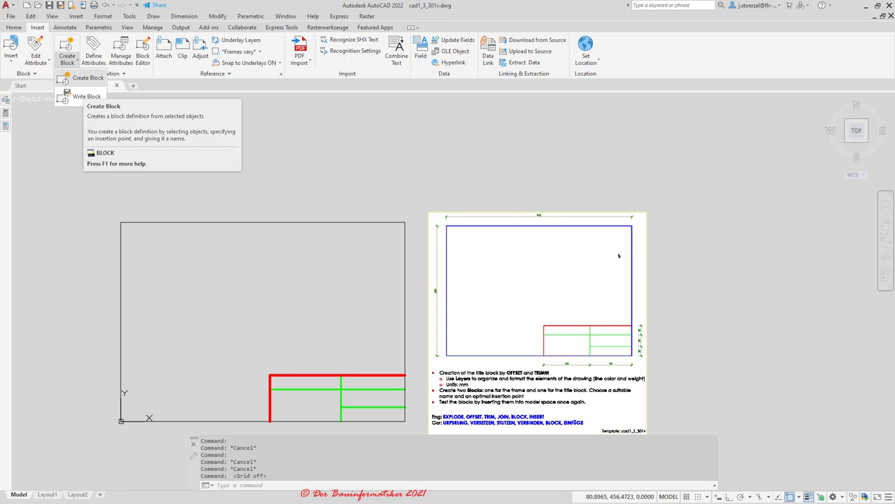
click(84, 78)
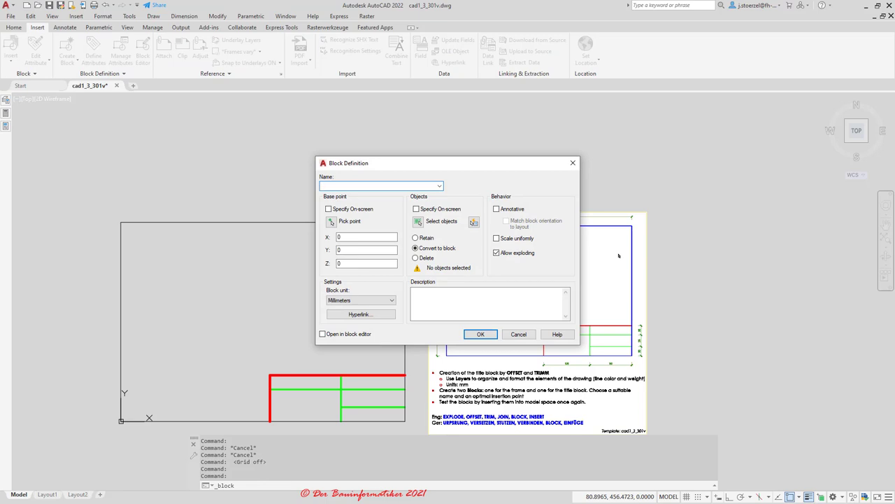
text(Ra)
key(BackSpace)
key(BackSpace)
text(Frame)
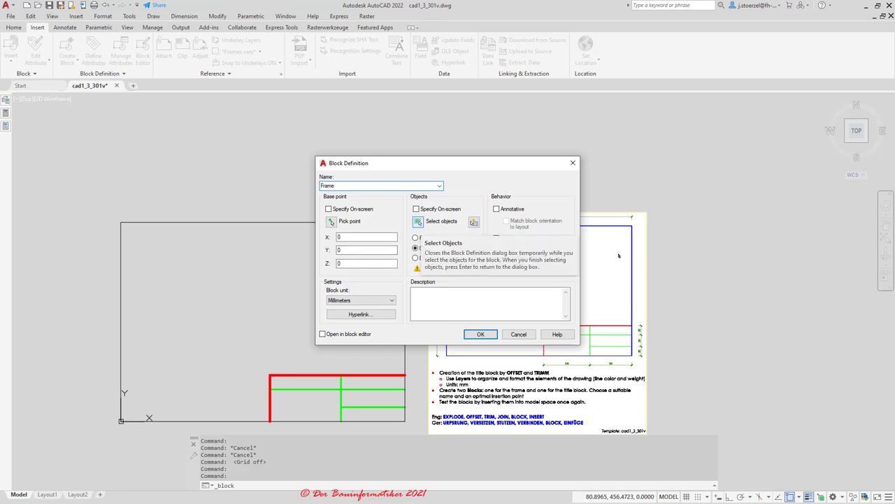
click(417, 221)
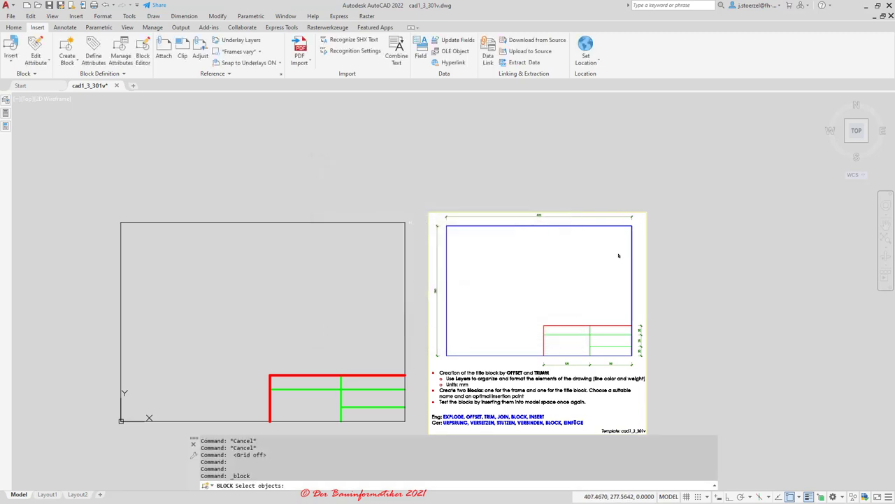
- Pick the outer frame rectangle as the Frame block's only object
click(352, 223)
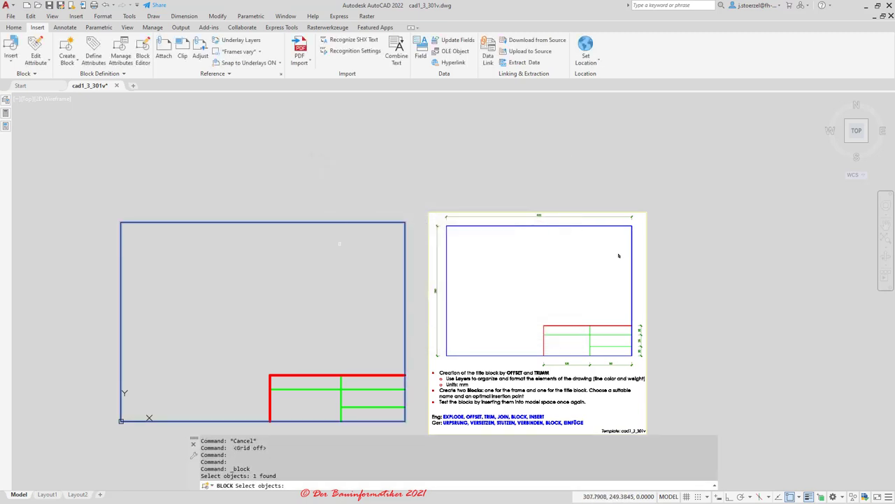
key(Return)
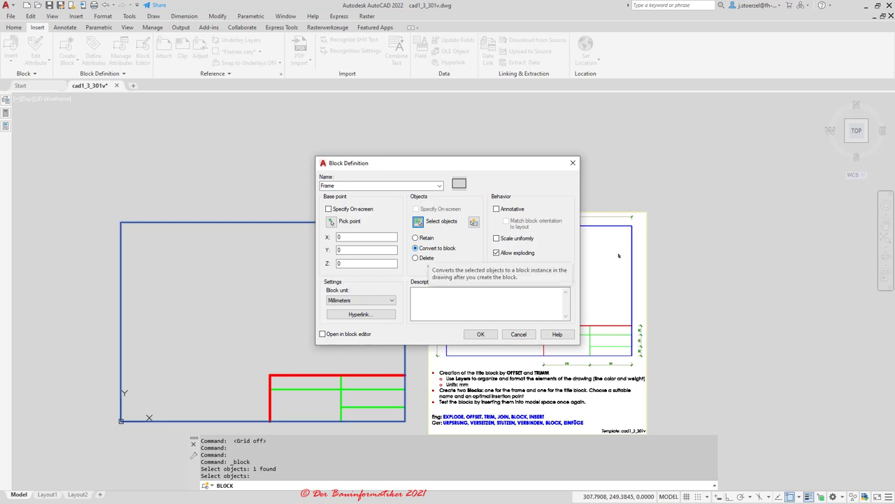
- Keep Convert to block and Millimeters, skip hyperlink and description, and create the Frame block
click(416, 238)
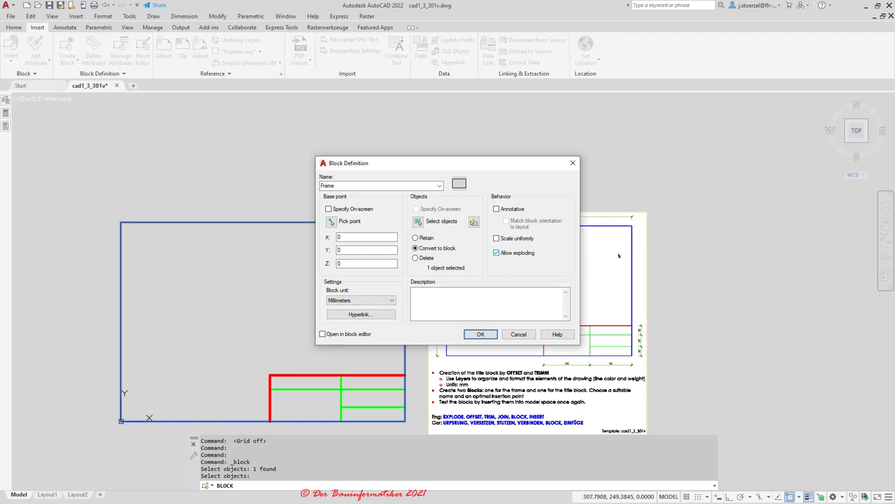
key(Tab)
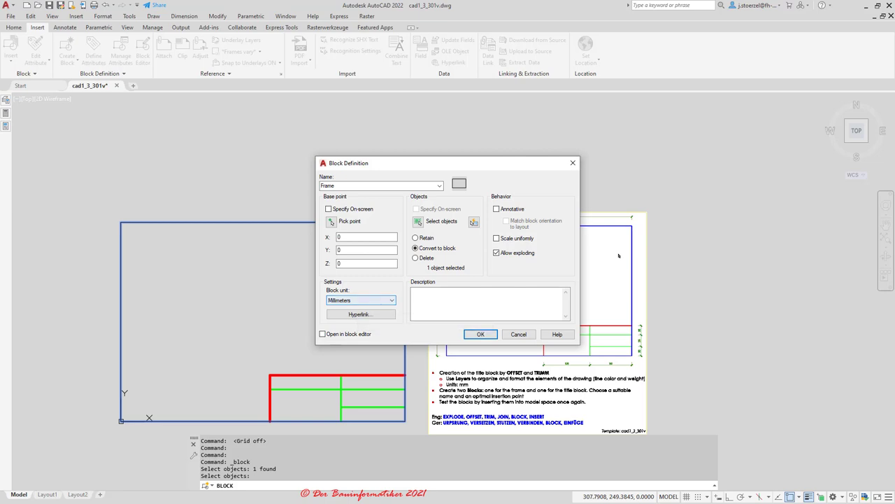
key(Tab)
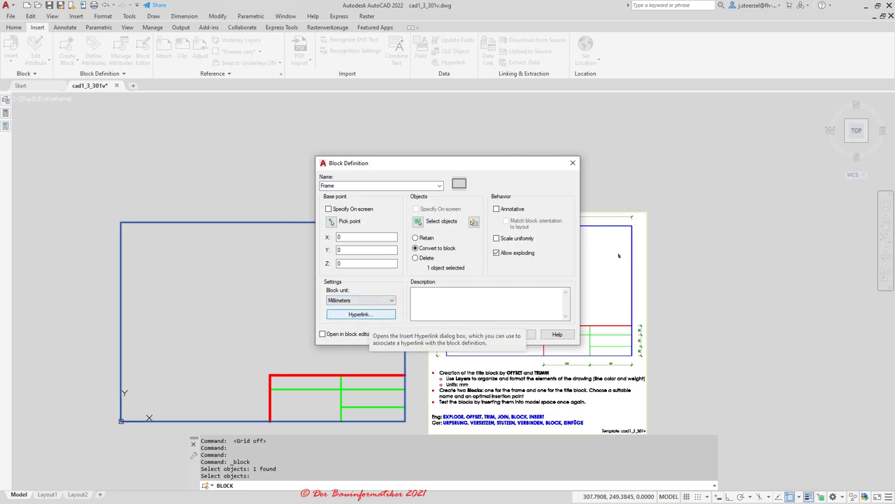
key(Tab)
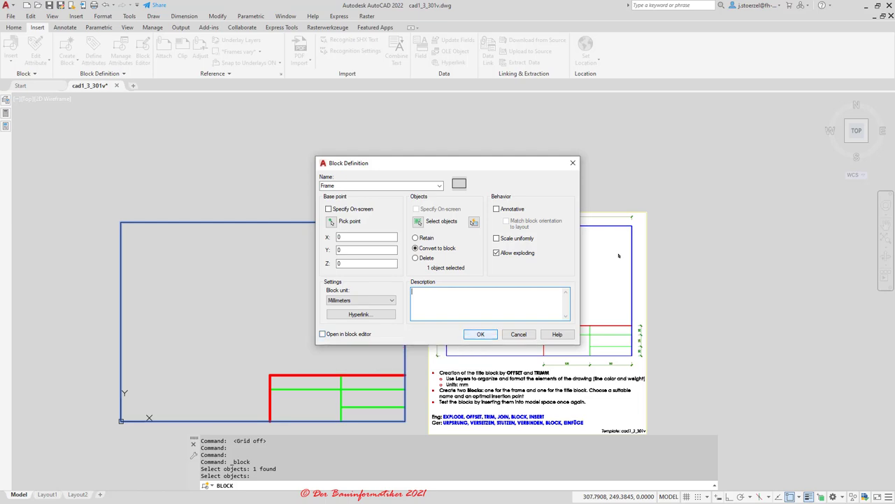
click(481, 334)
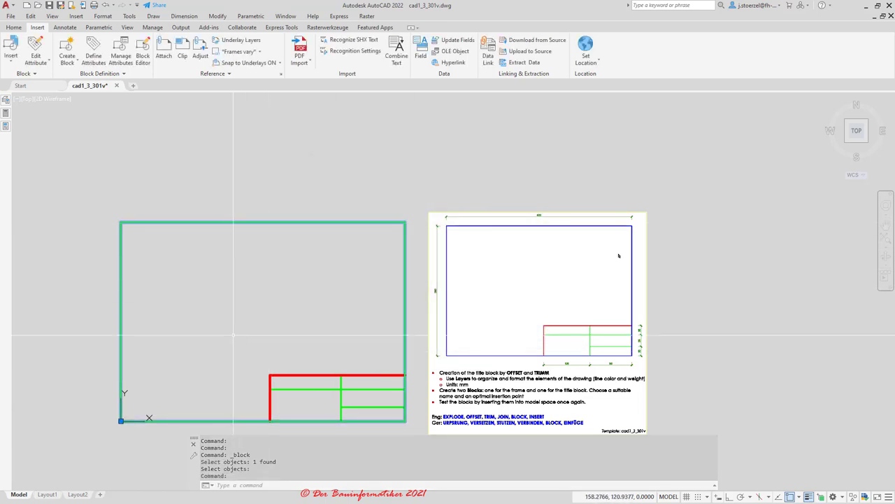
- Back on the Home tools, check the Layer list shows Title Block Fields for the frame
key(Escape)
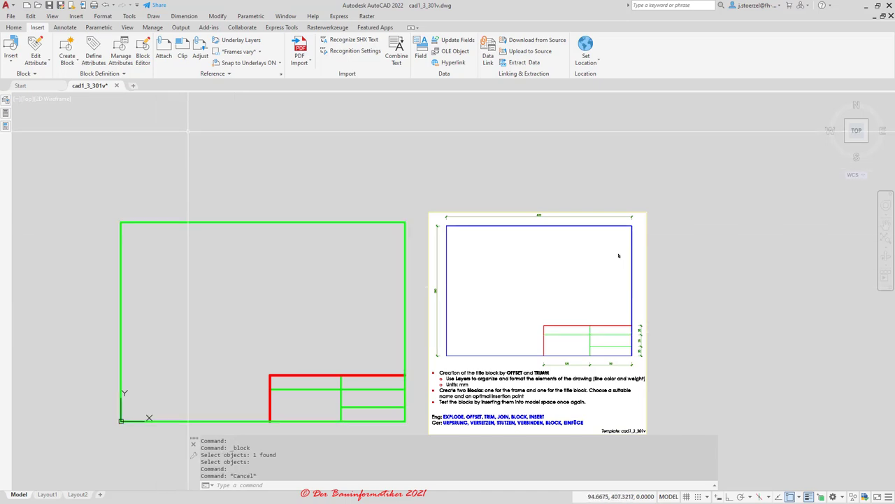
click(13, 27)
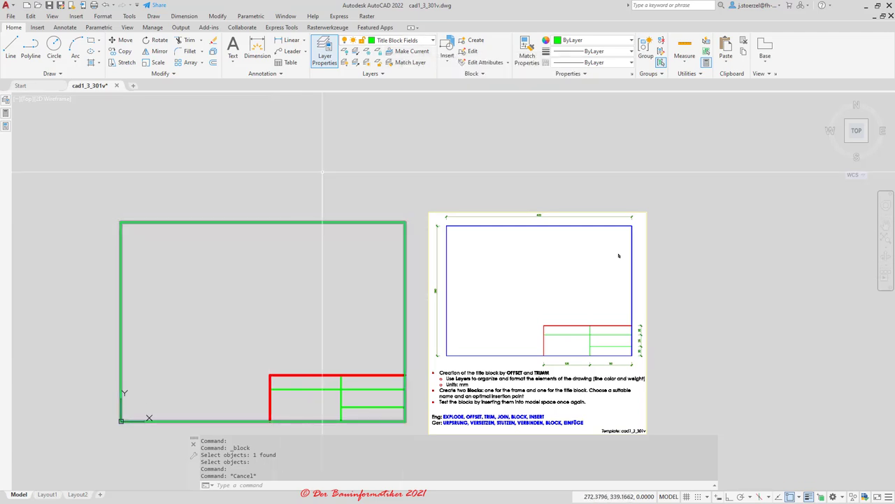
click(402, 39)
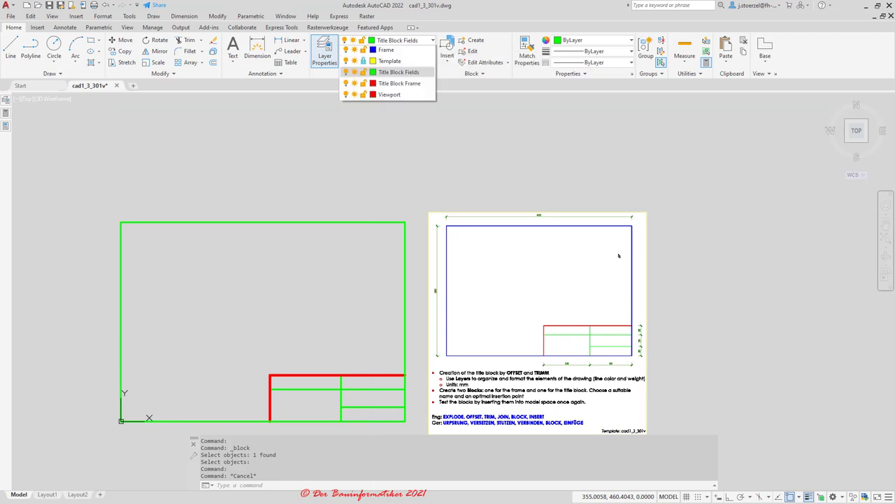
click(410, 107)
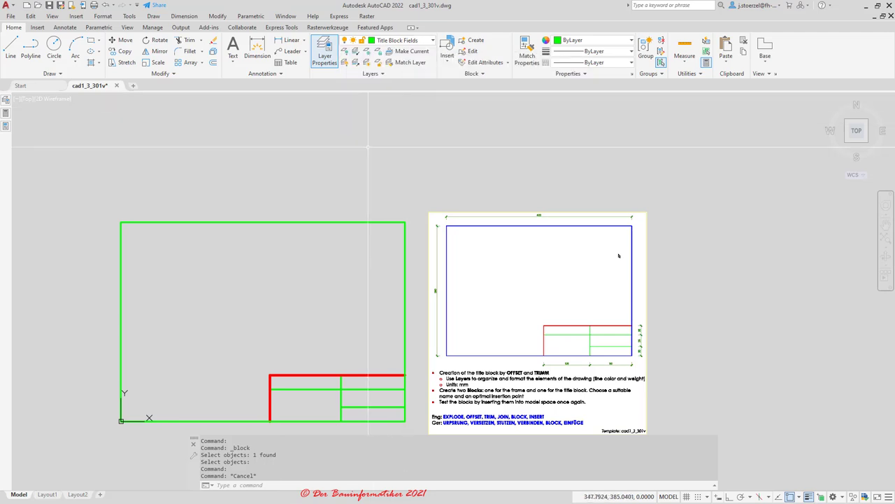
- Confirm the frame is a Block Reference, then undo the small view pan
scroll(292, 285, down, 3)
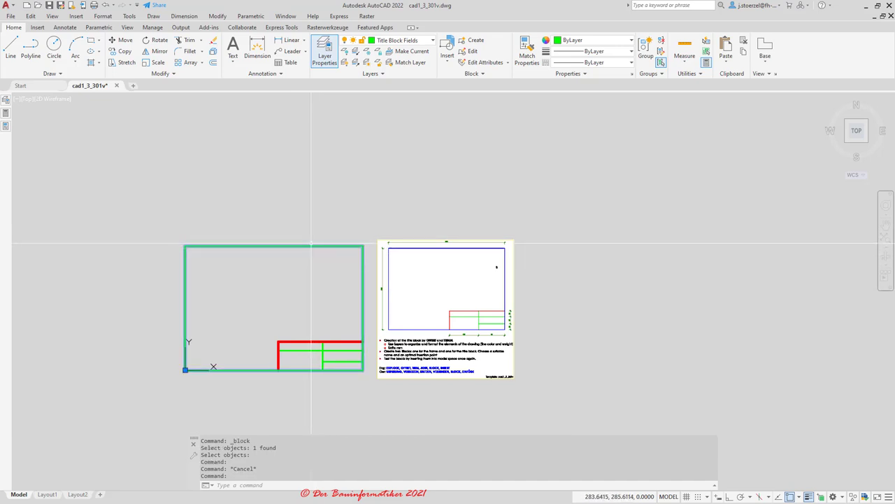
mouse_move(312, 245)
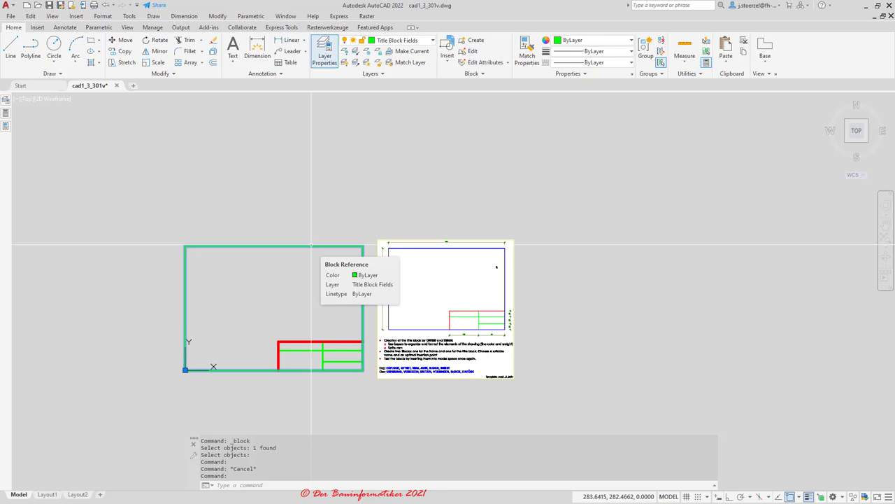
key(Escape)
key(Escape)
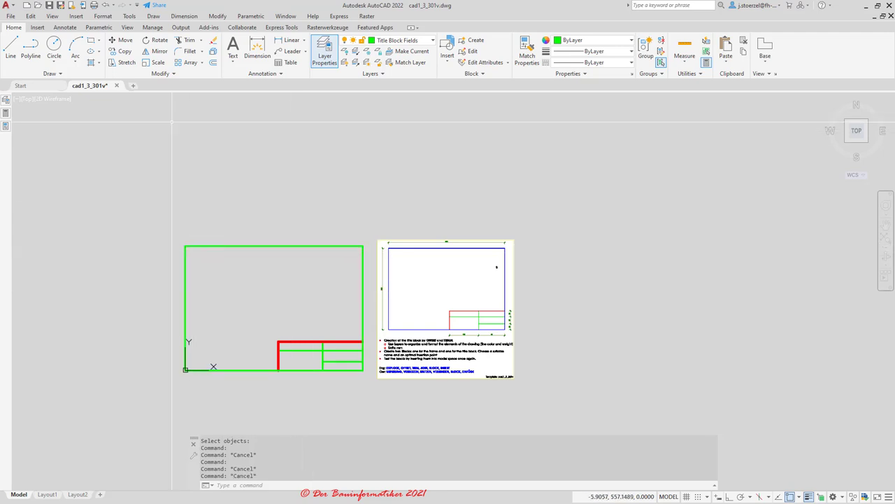
middle_drag(172, 122, 203, 218)
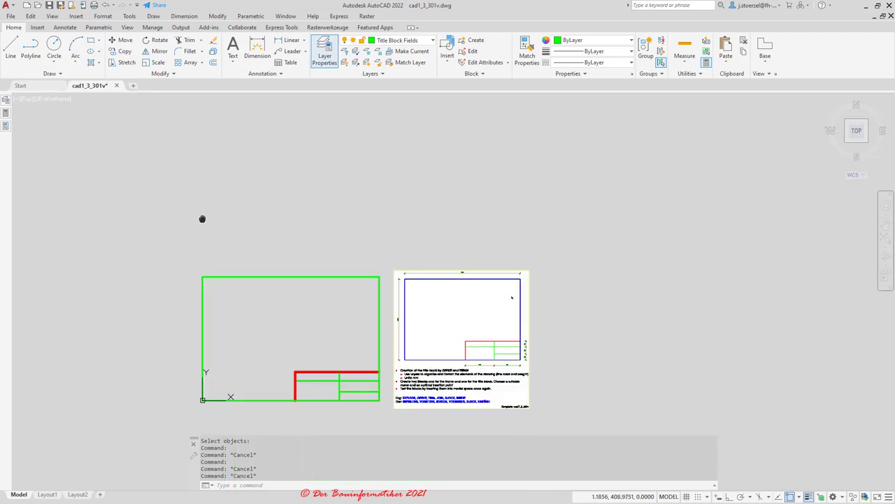
key(ctrl+z)
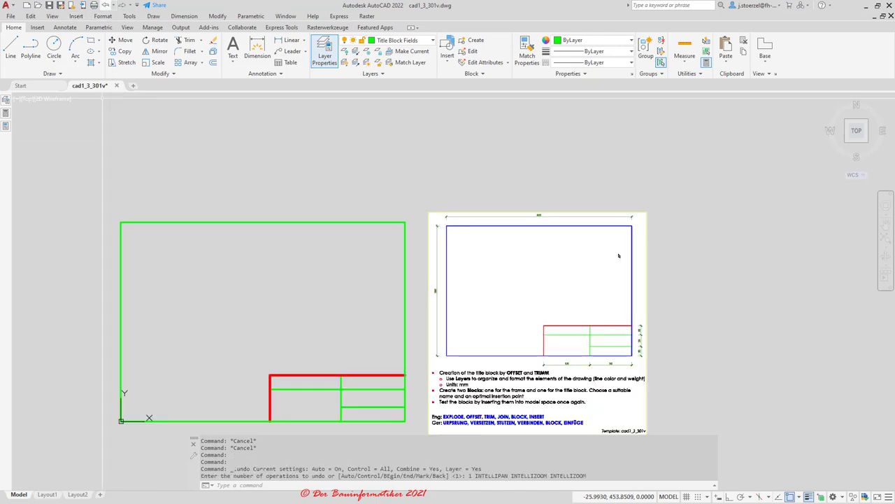
- Undo the frame grouping and select the outer rectangle for a new block
key(ctrl+z)
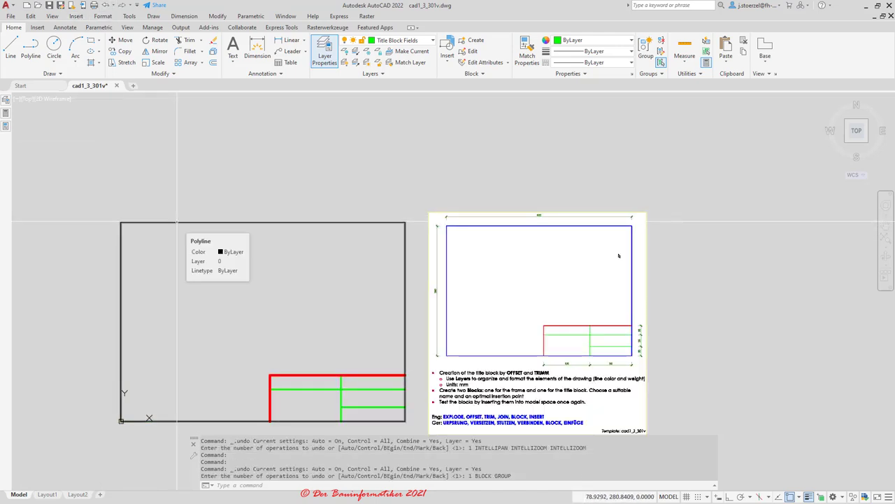
key(Escape)
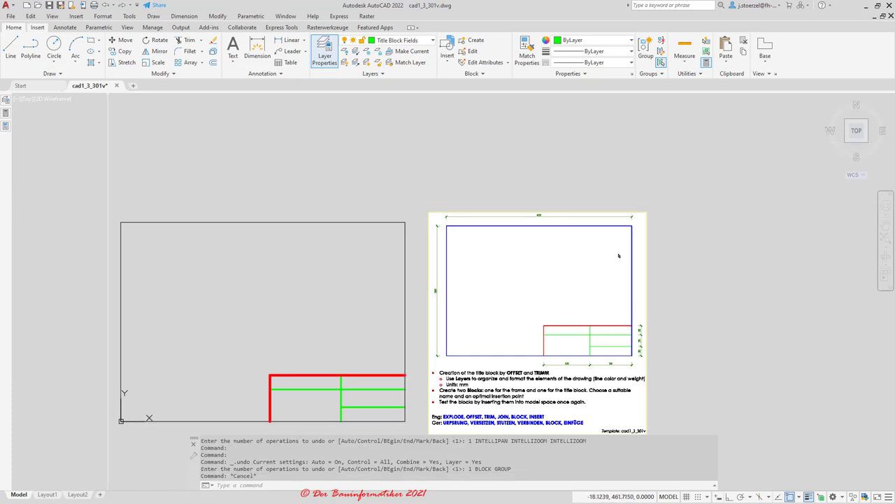
click(37, 28)
click(68, 63)
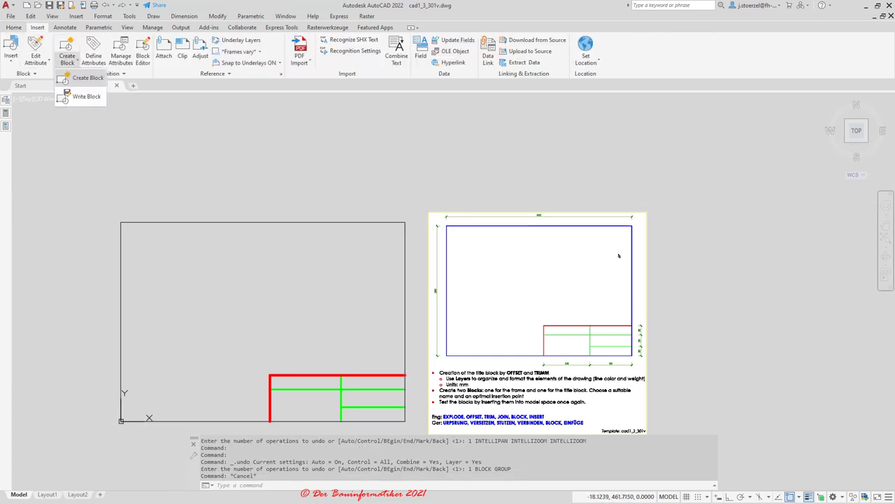
click(88, 77)
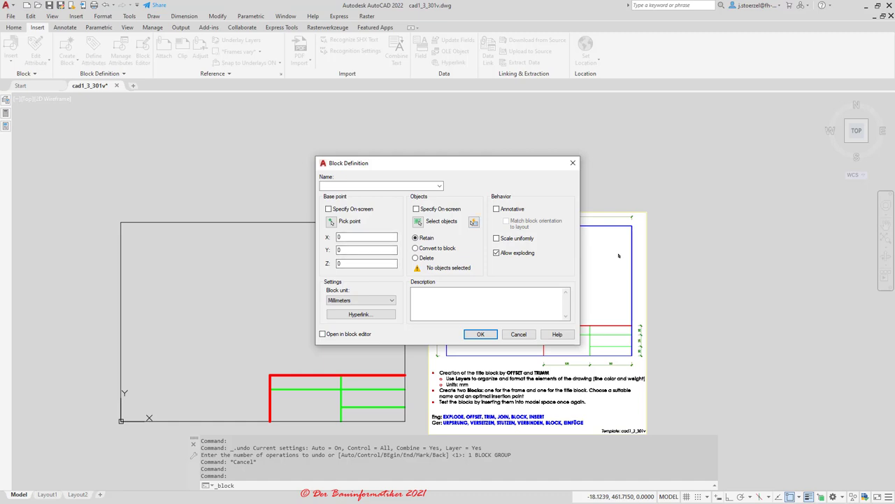
click(417, 221)
click(357, 222)
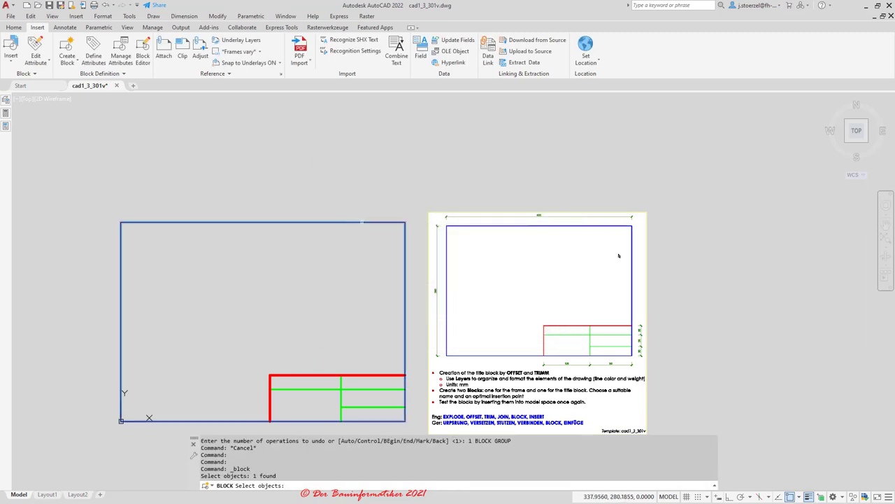
key(Return)
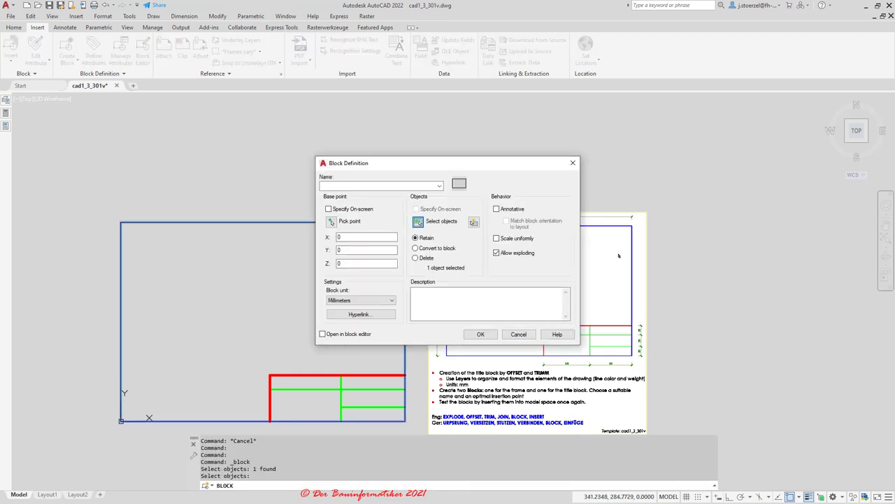
- Name the block Frame and confirm its definition
key(Return)
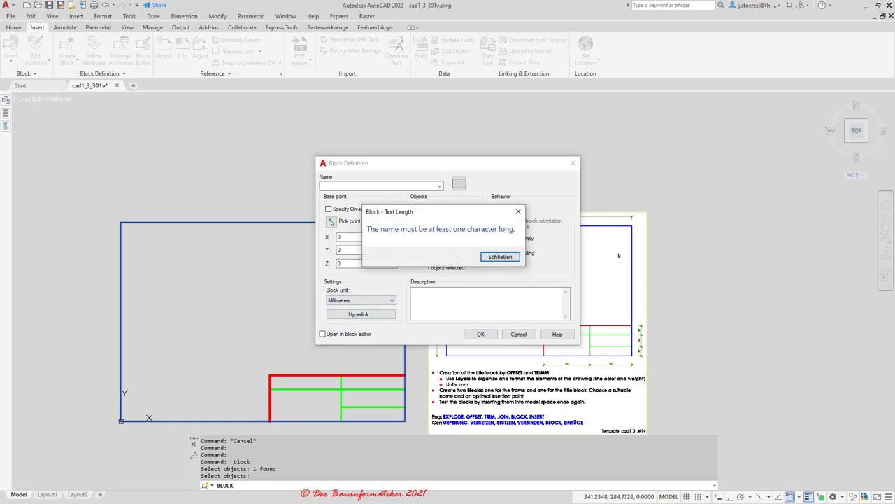
key(Return)
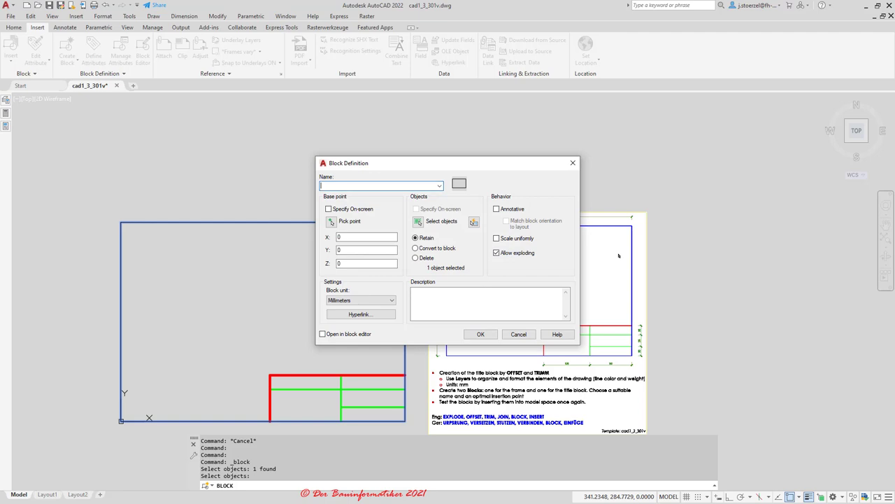
text(Frame)
key(Return)
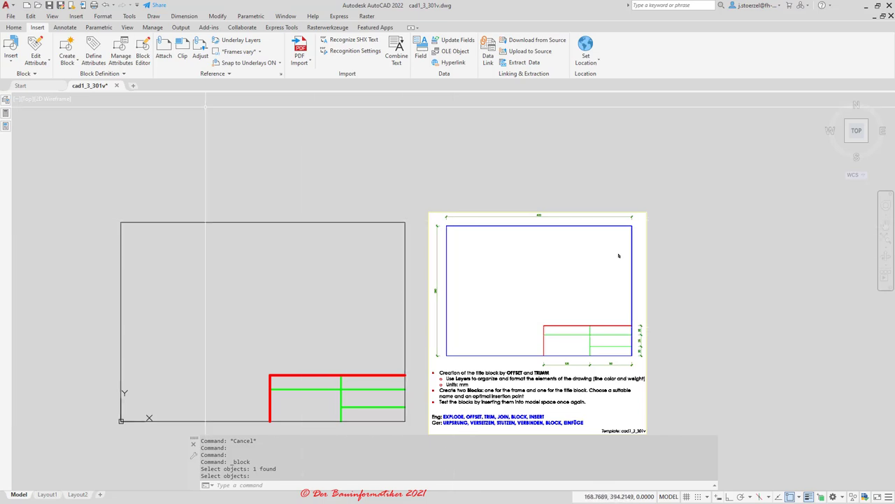
- Place a copy of the Frame block to the right of the original drawing
click(12, 51)
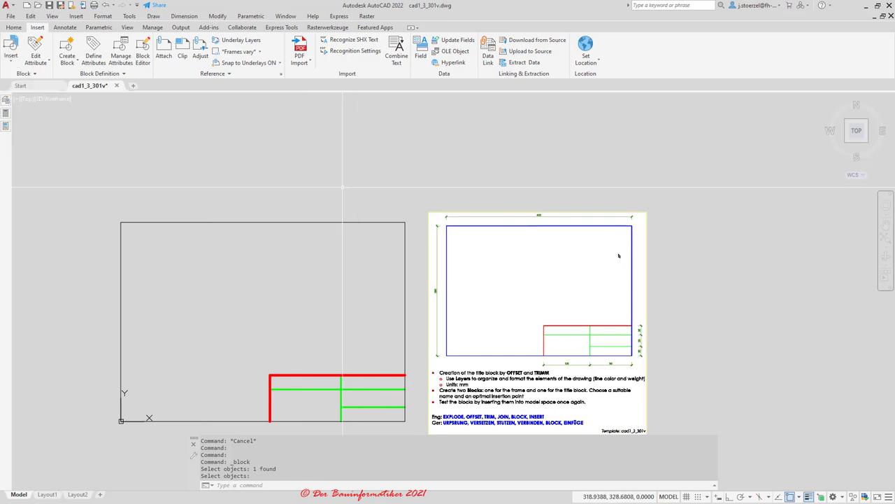
scroll(173, 191, down, 3)
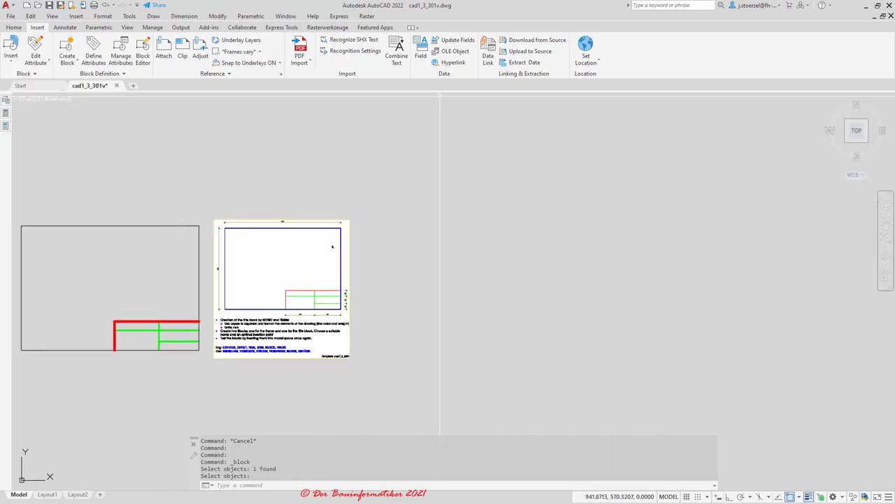
click(13, 28)
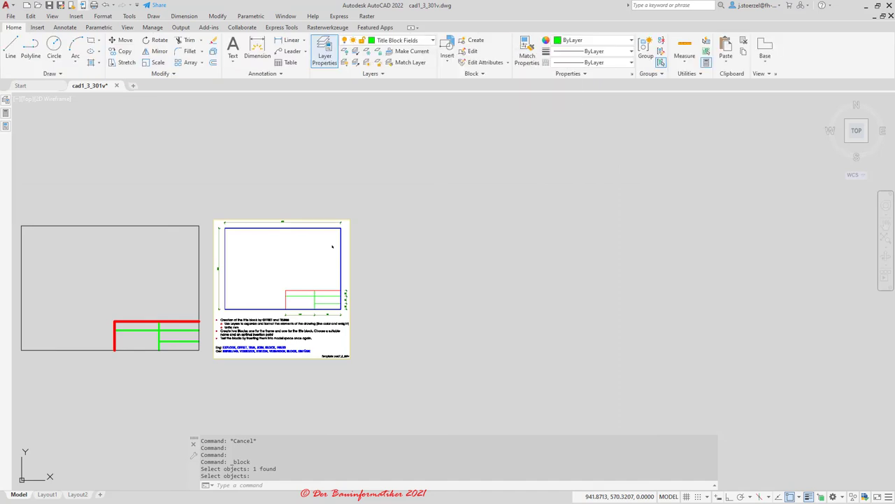
click(37, 28)
click(12, 49)
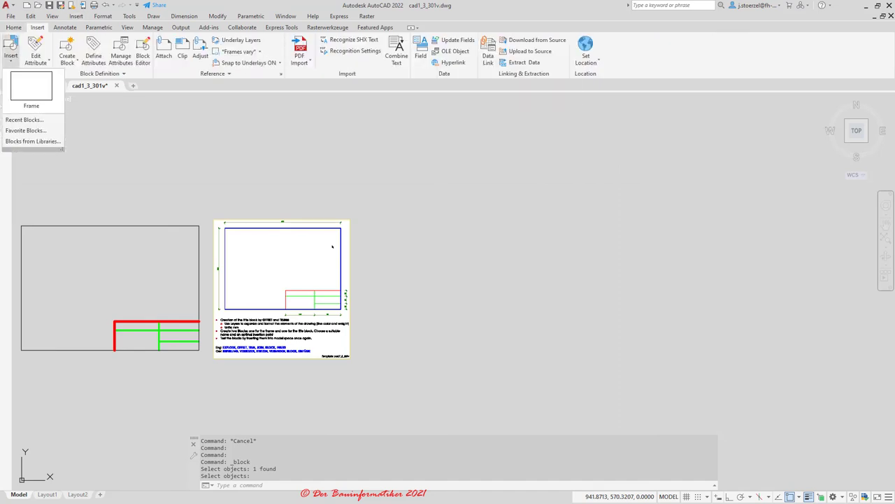
click(31, 85)
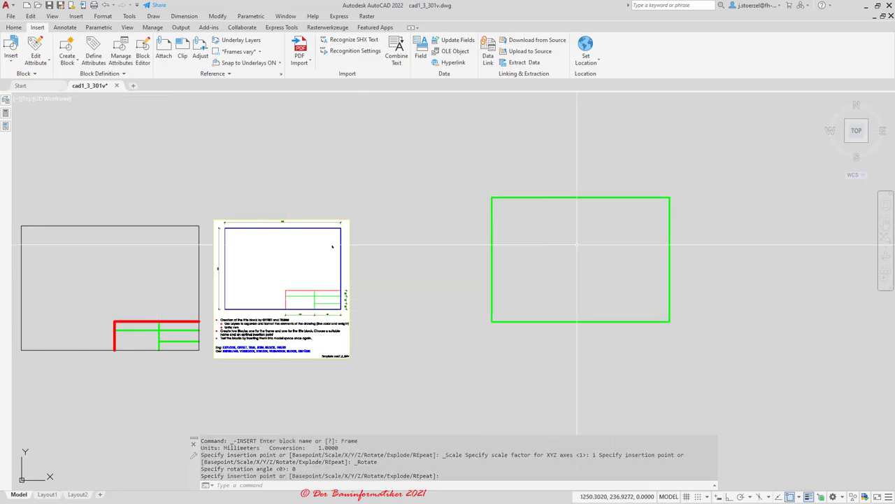
click(13, 28)
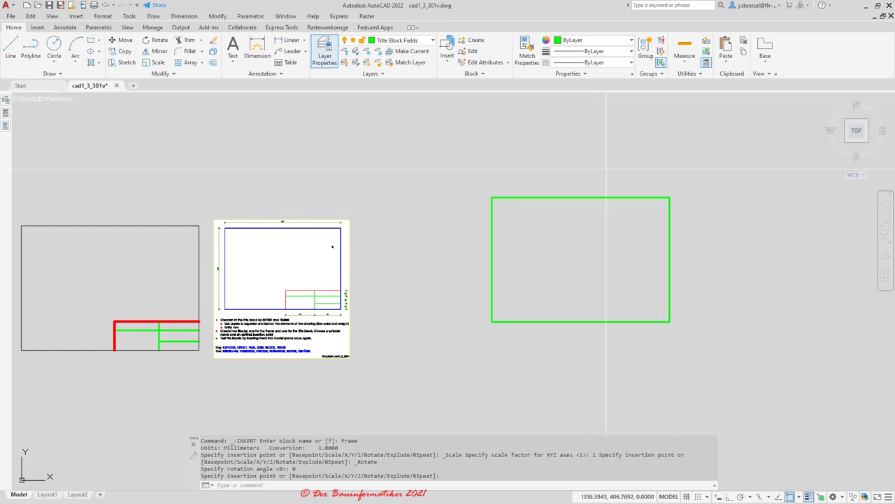
- Pan to show both frames side by side and end the repeating insertion
middle_drag(319, 392, 567, 355)
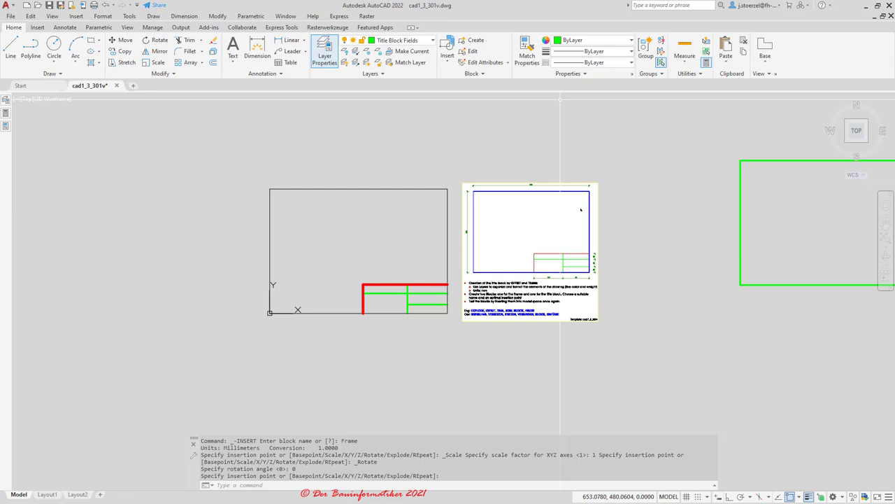
middle_drag(687, 232, 559, 247)
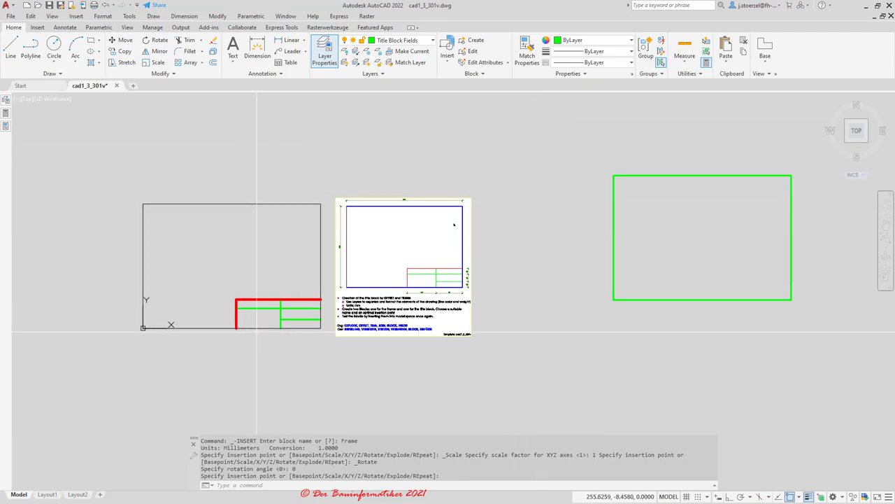
key(Escape)
key(Escape)
scroll(284, 285, up, 2)
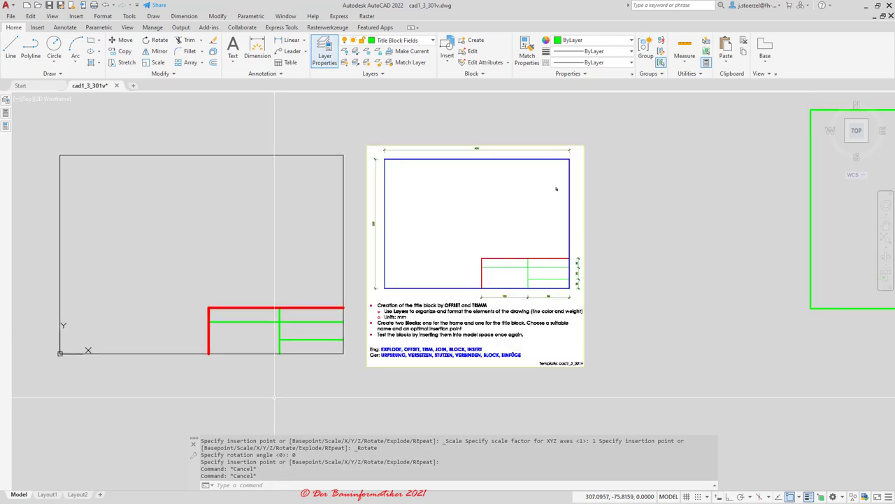
click(38, 27)
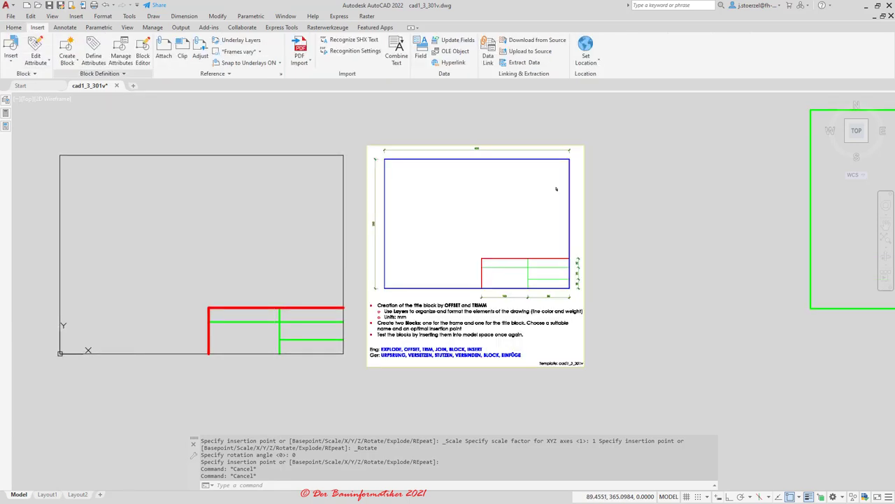
- Start a new block with its base point at the frame's bottom-right corner (400,0,0)
click(67, 64)
click(84, 78)
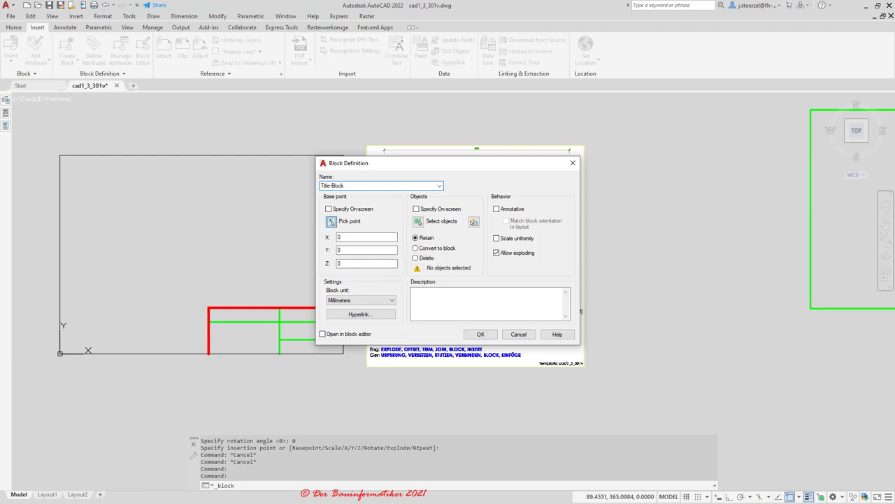
click(331, 221)
click(343, 353)
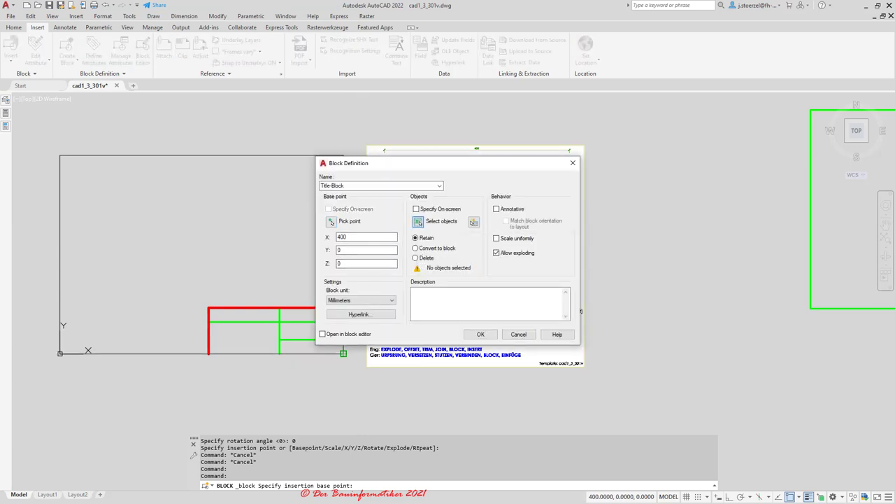
- Crossing-select the four title-block lines and create the Title-Block block
click(418, 221)
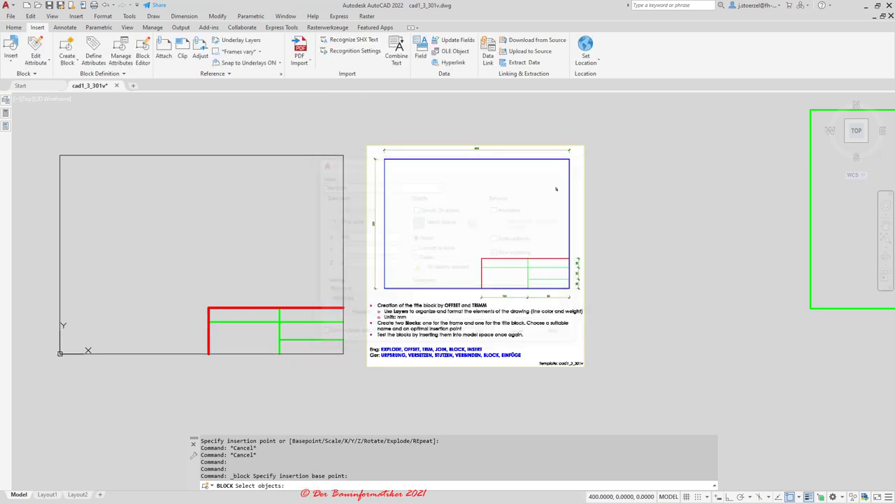
click(303, 346)
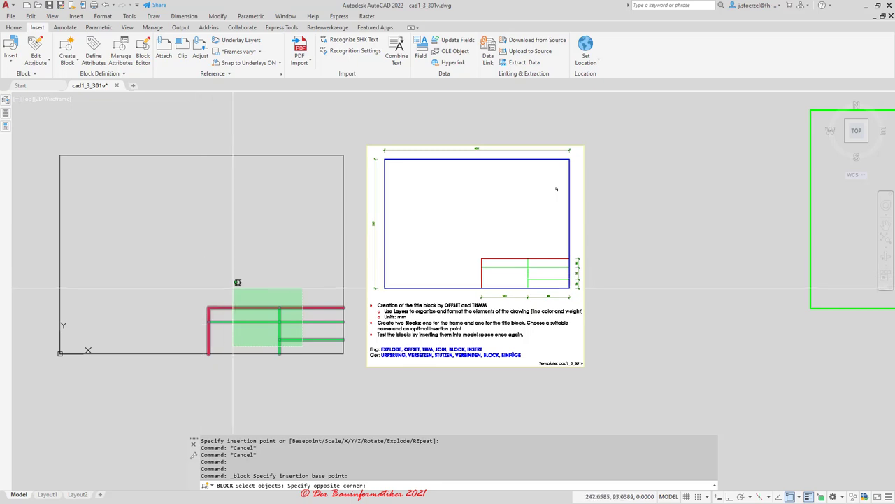
click(198, 264)
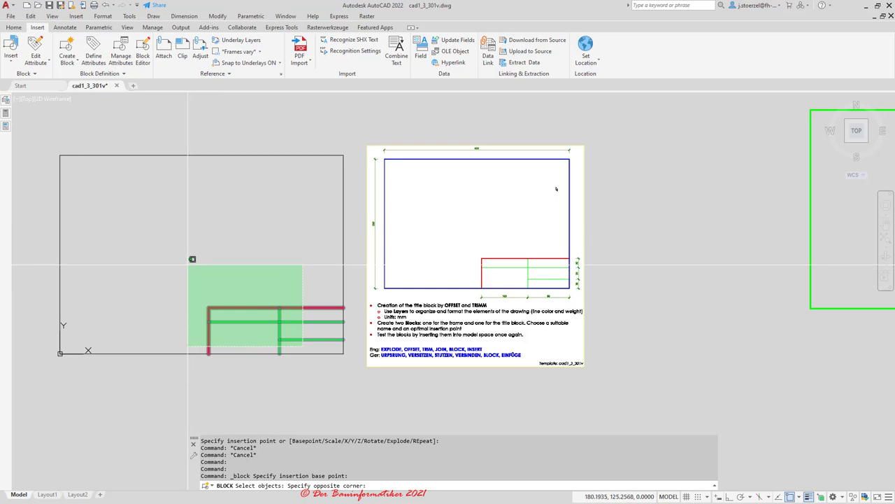
click(187, 265)
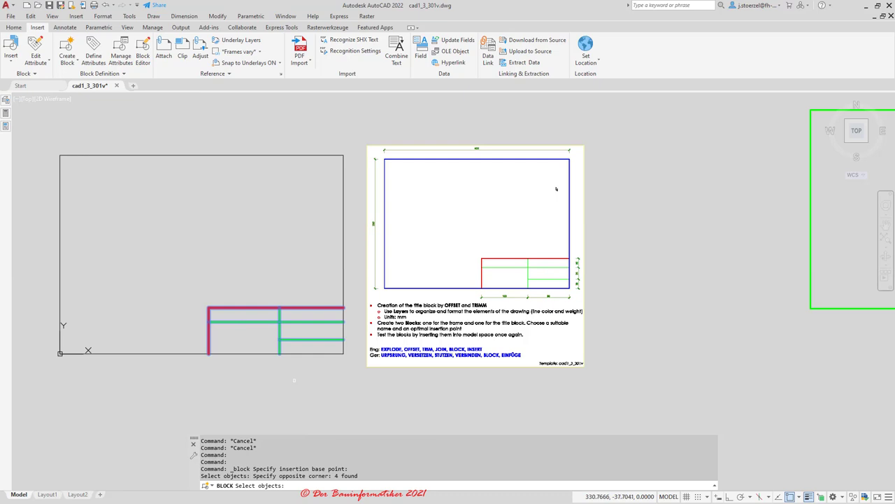
key(Return)
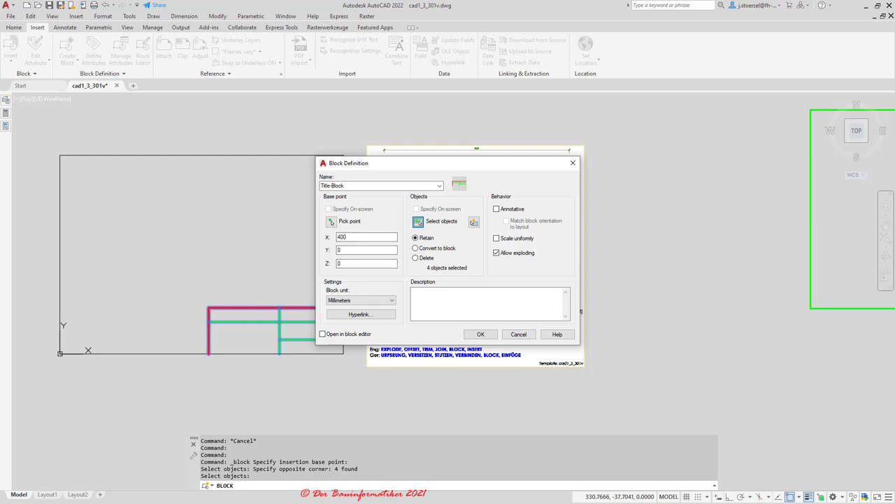
key(Return)
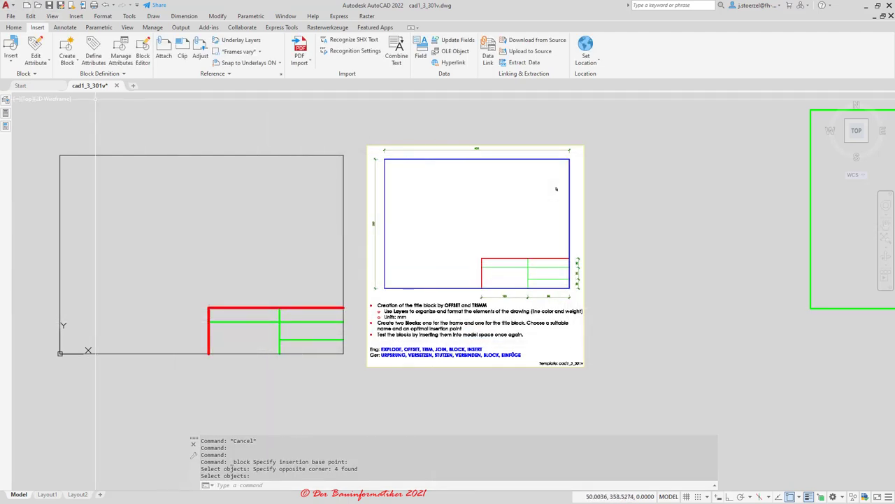
- Insert Title-Block at the green test frame's lower-right corner, scale 1, rotation 0
click(11, 58)
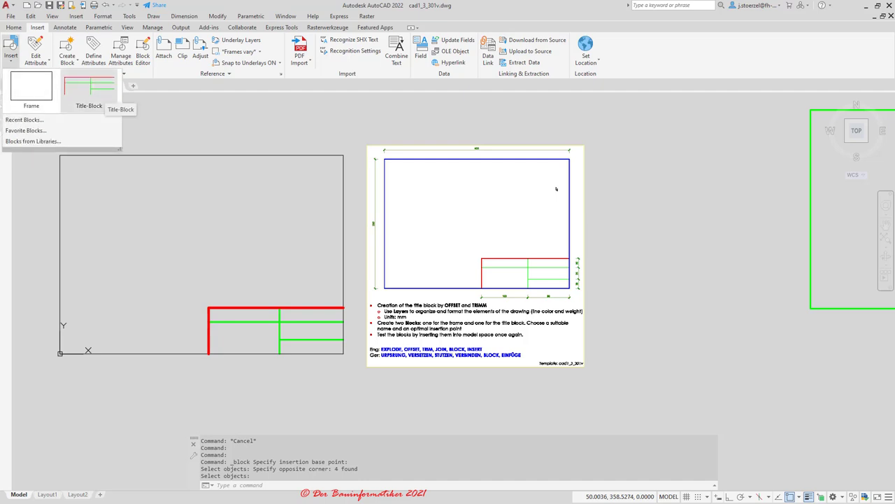
scroll(279, 251, down, 3)
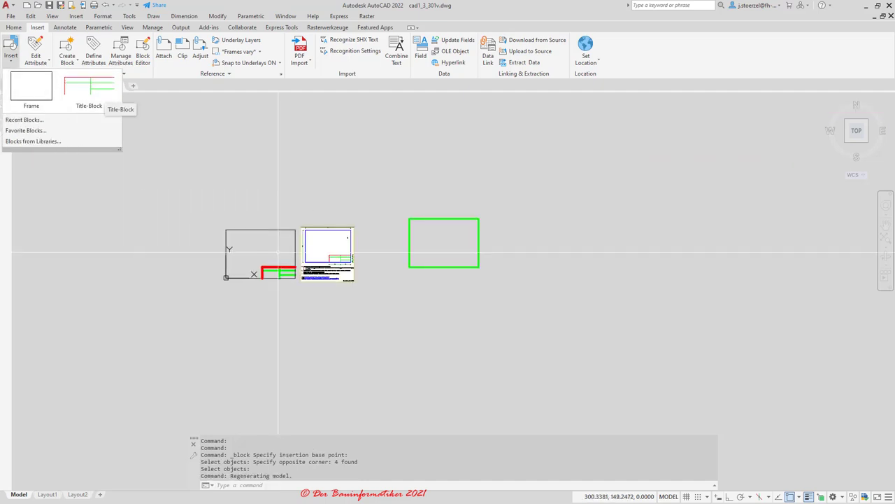
key(Escape)
scroll(511, 265, up, 4)
scroll(413, 308, down, 3)
scroll(280, 245, up, 1)
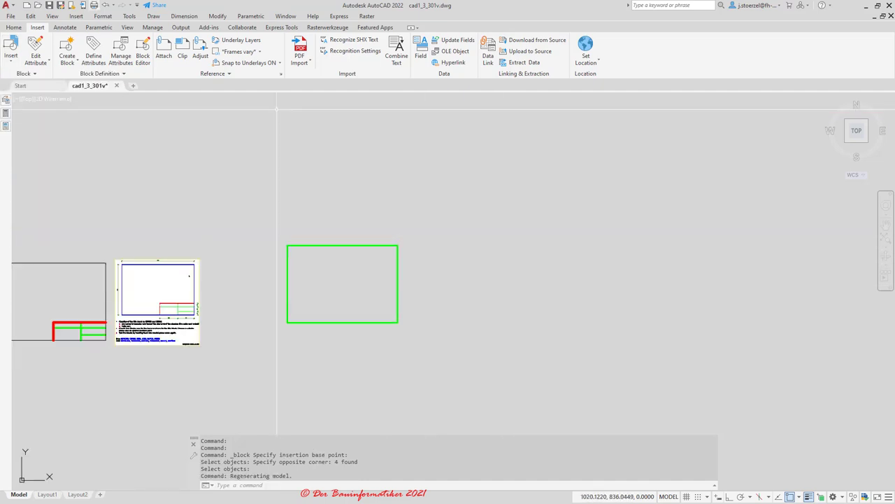
click(14, 27)
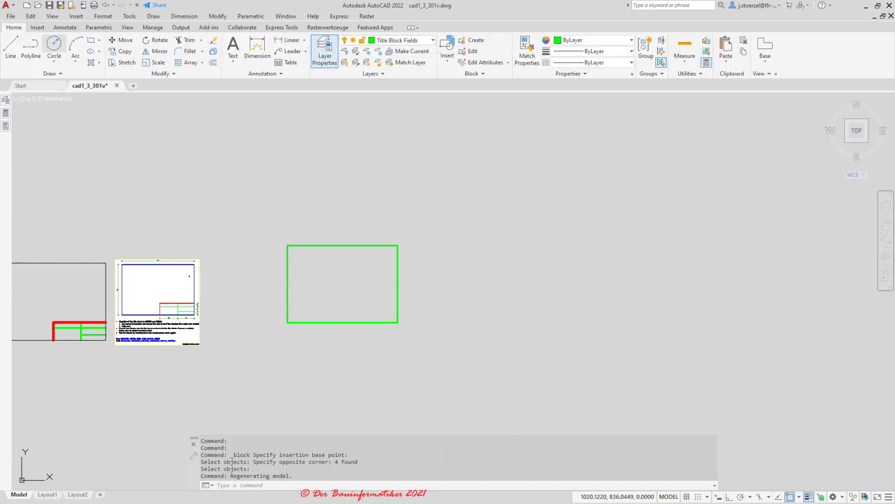
click(38, 27)
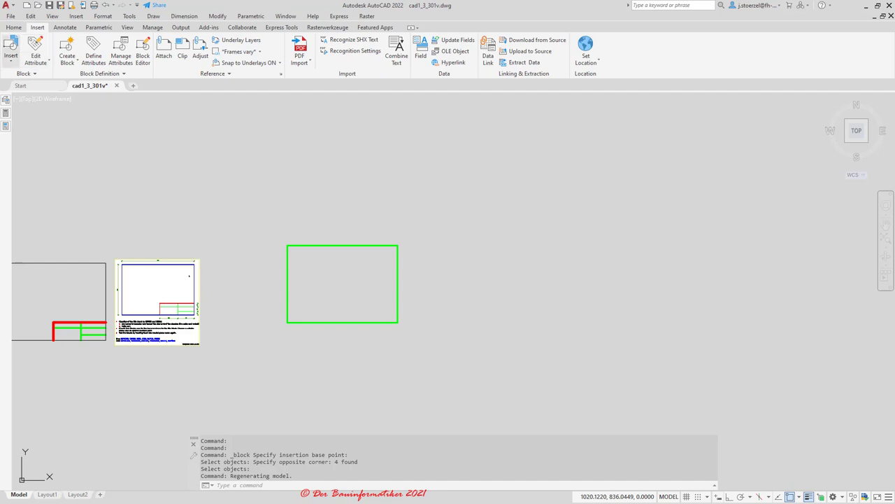
click(10, 52)
click(89, 87)
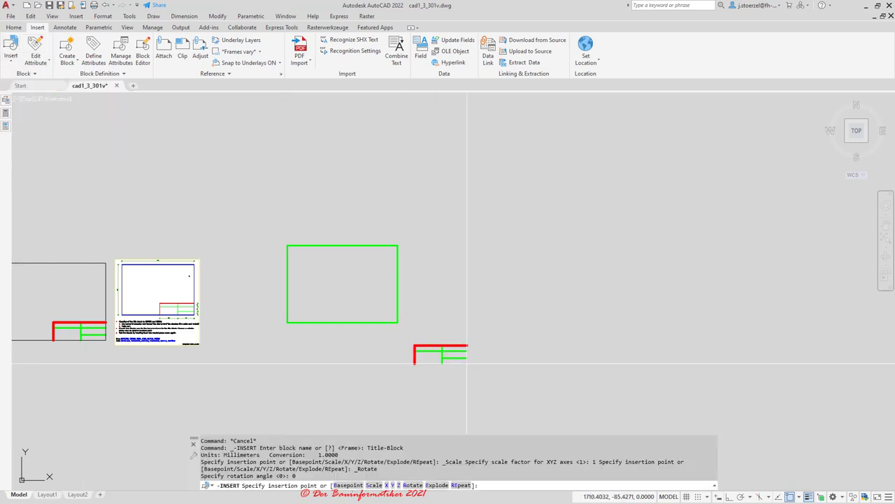
click(399, 321)
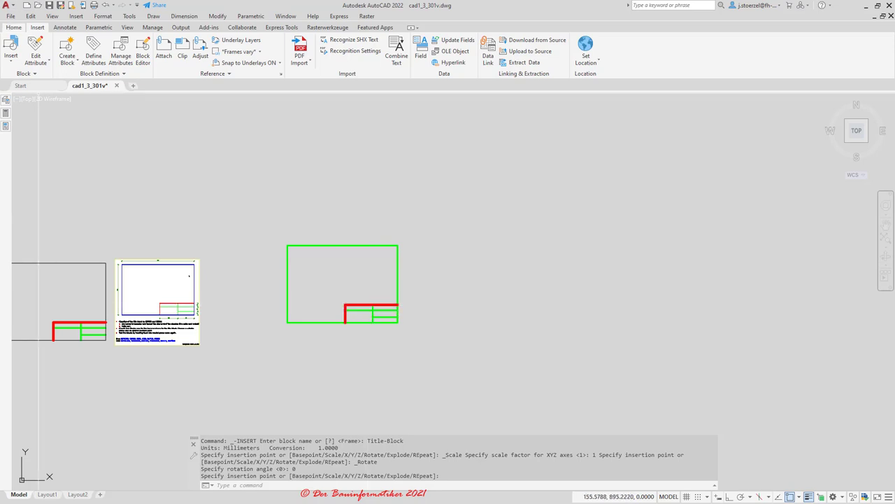
- Select the inserted title block and bring up the Layer list
click(13, 28)
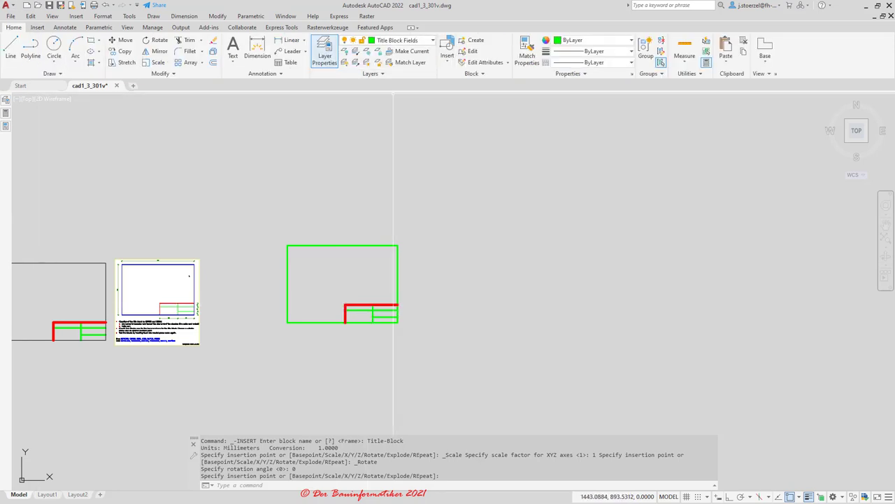
click(376, 306)
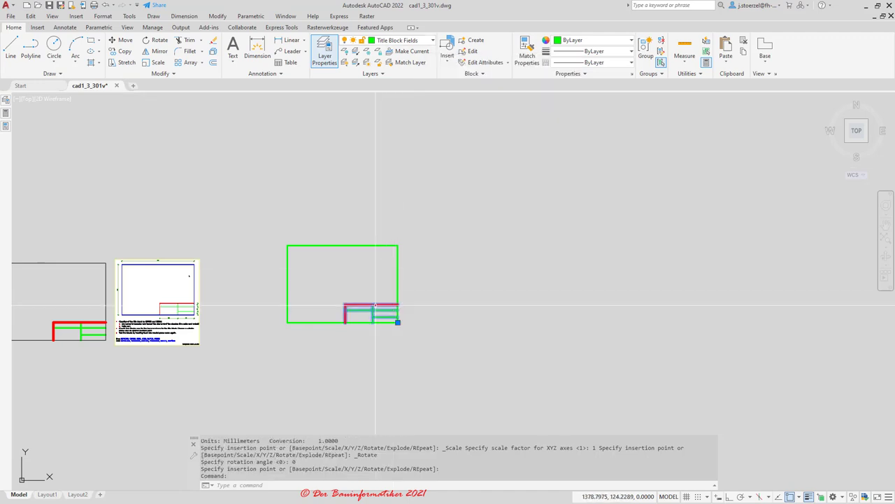
click(420, 39)
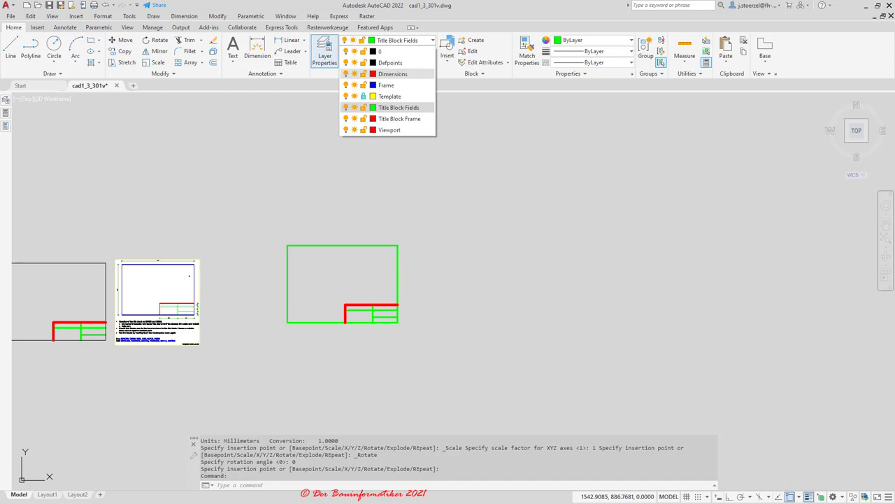
- Put the inserted title block on the Dimensions layer
click(392, 73)
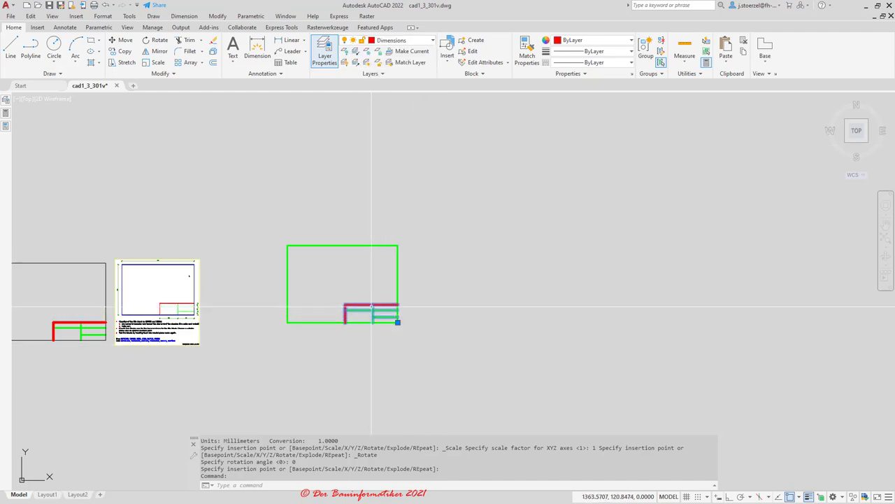
key(Escape)
key(Escape)
key(Escape)
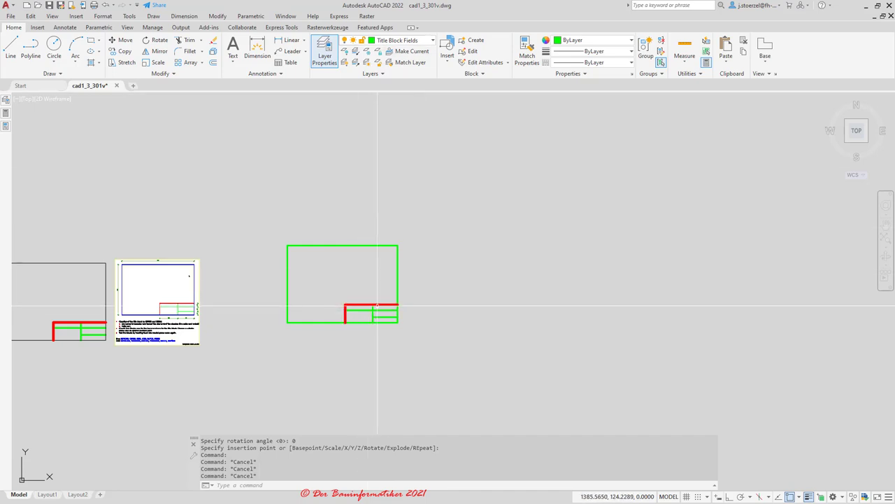
scroll(378, 308, up, 2)
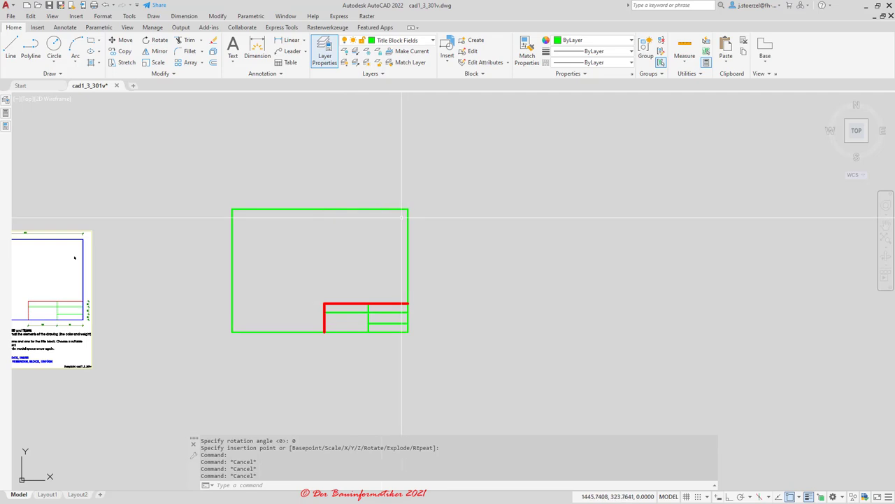
scroll(402, 217, down, 2)
- Test freezing and thawing Dimensions, then try freezing Title Block Fields and dismiss the warning
click(402, 39)
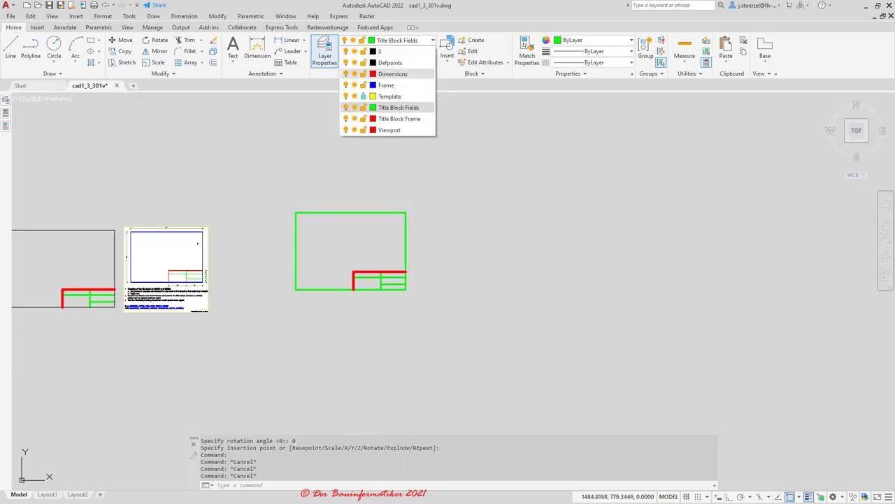
click(354, 73)
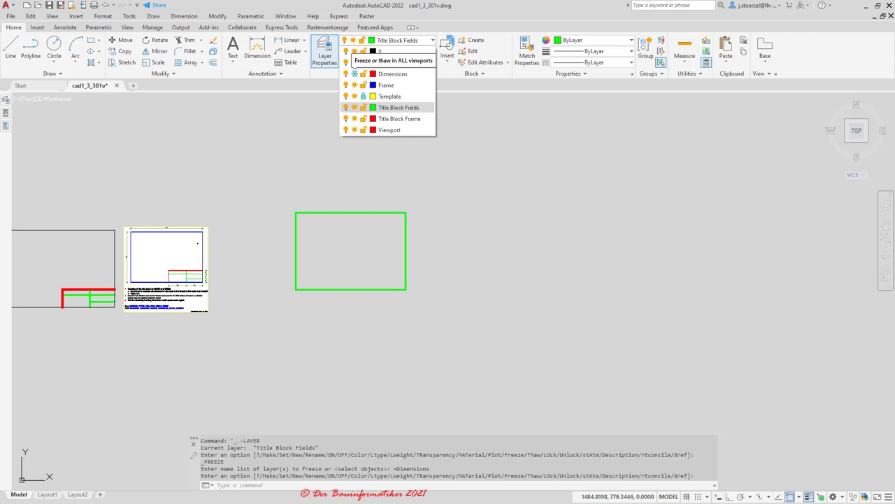
click(354, 74)
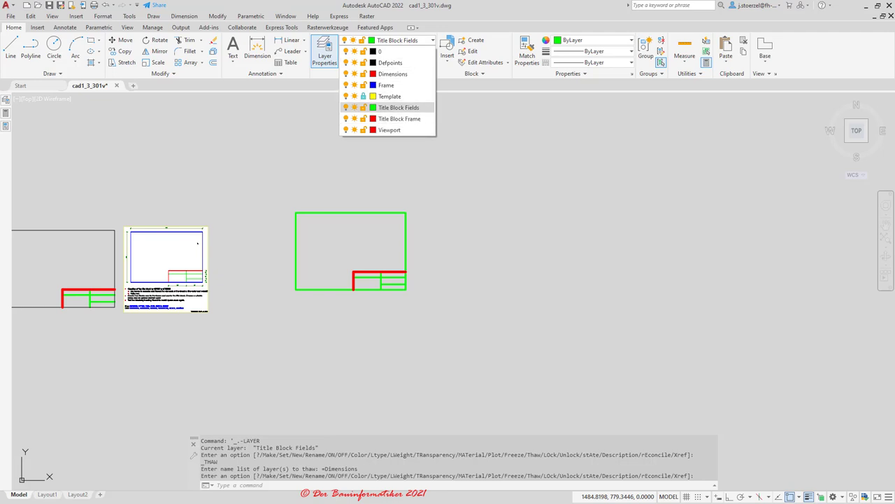
click(354, 107)
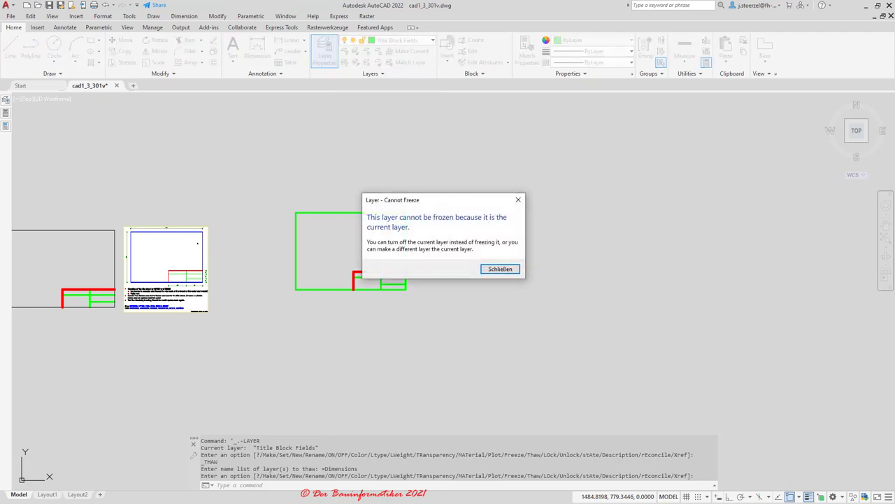
click(500, 268)
- Make layer 0 current and toggle Title Block Fields frozen and thawed
click(402, 40)
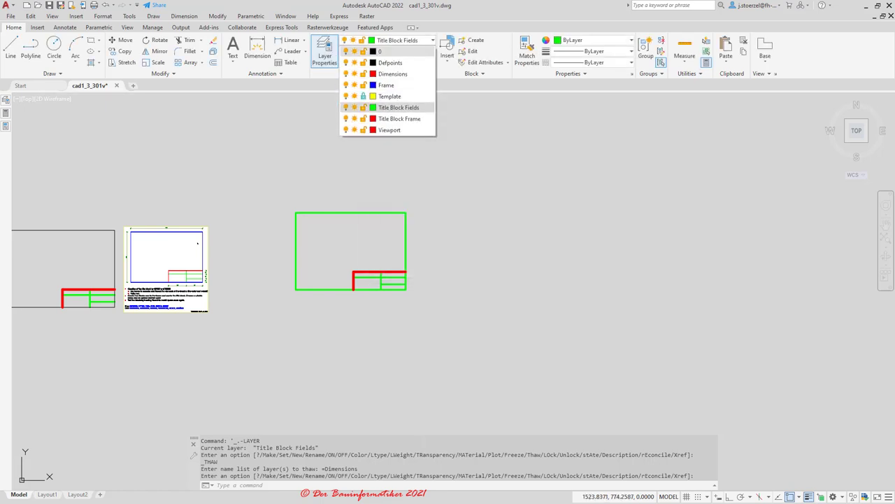
click(382, 52)
click(403, 40)
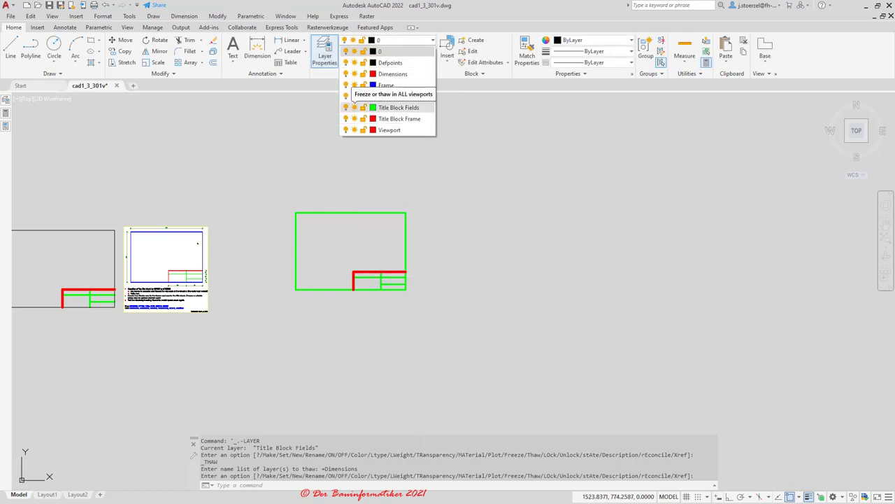
click(354, 107)
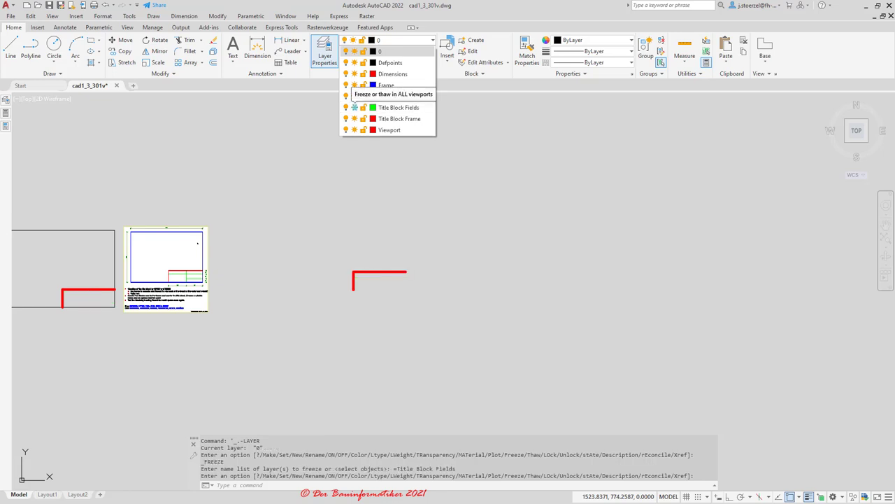
click(354, 107)
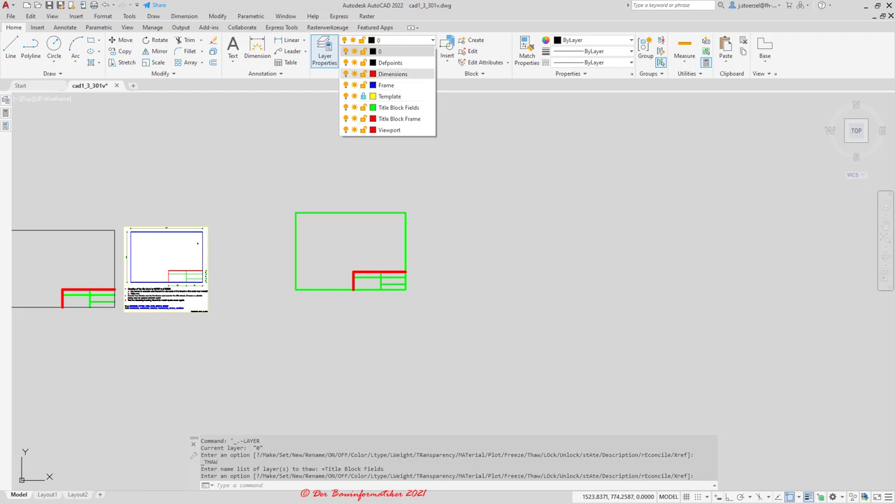
scroll(271, 315, down, 4)
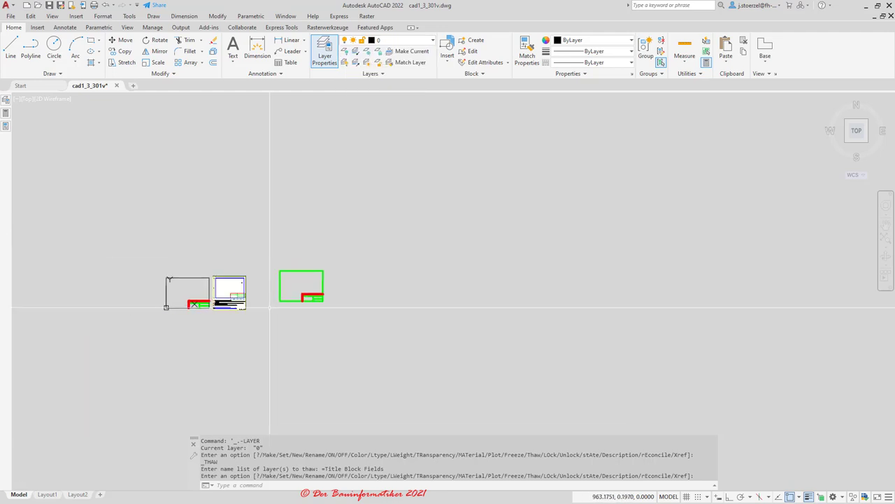
middle_drag(354, 306, 446, 298)
scroll(311, 295, up, 6)
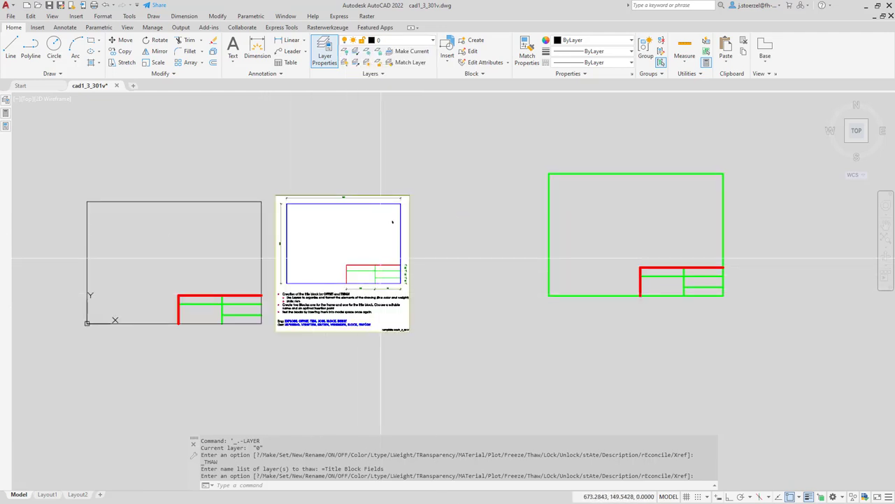
mouse_move(374, 255)
middle_down()
mouse_move(390, 290)
mouse_move(414, 294)
middle_up()
scroll(346, 354, up, 6)
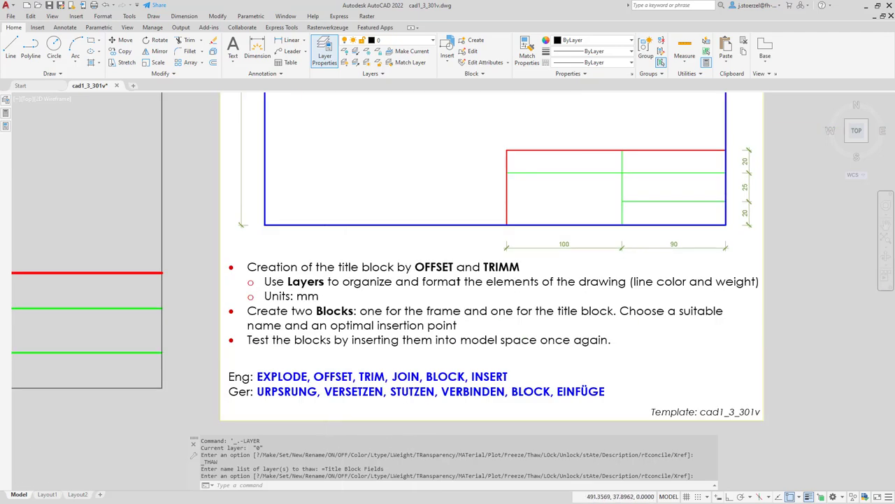
scroll(330, 321, down, 4)
scroll(384, 320, down, 2)
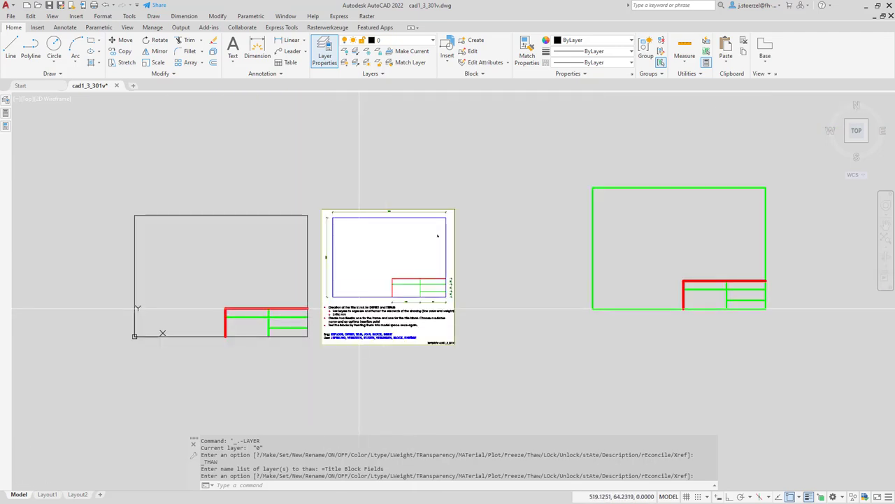
middle_drag(365, 309, 416, 320)
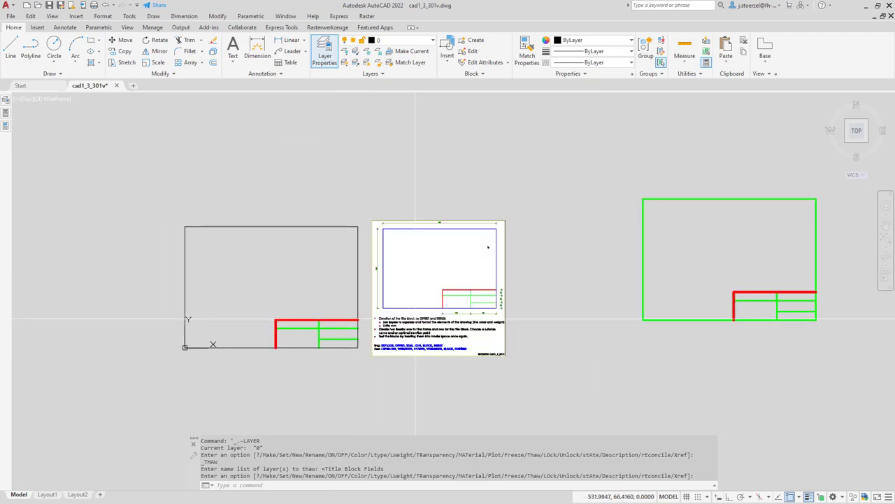